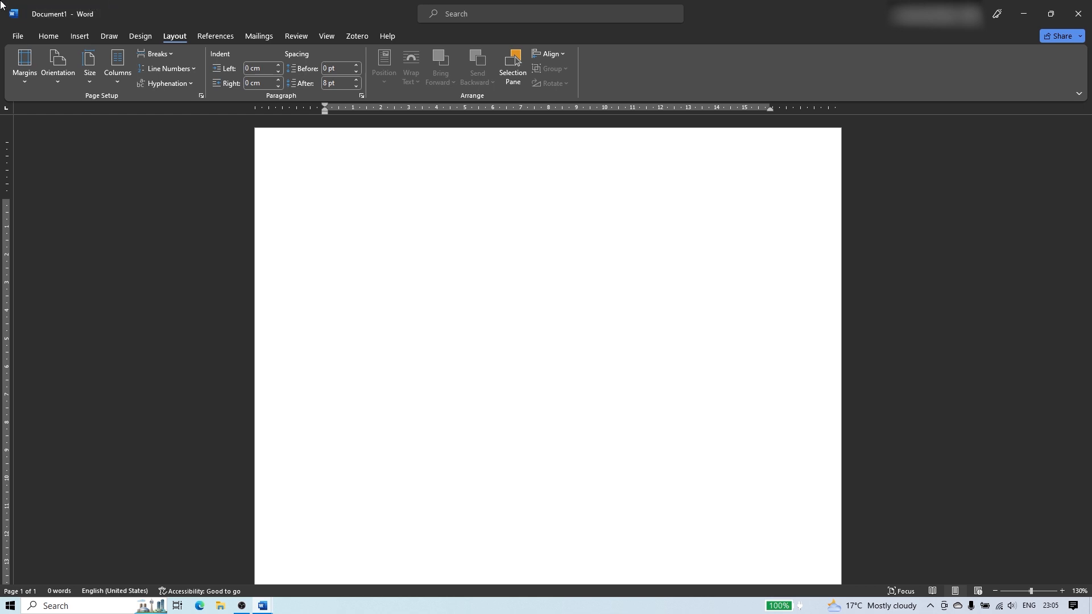
left_click(53, 37)
left_click(180, 40)
left_click(51, 37)
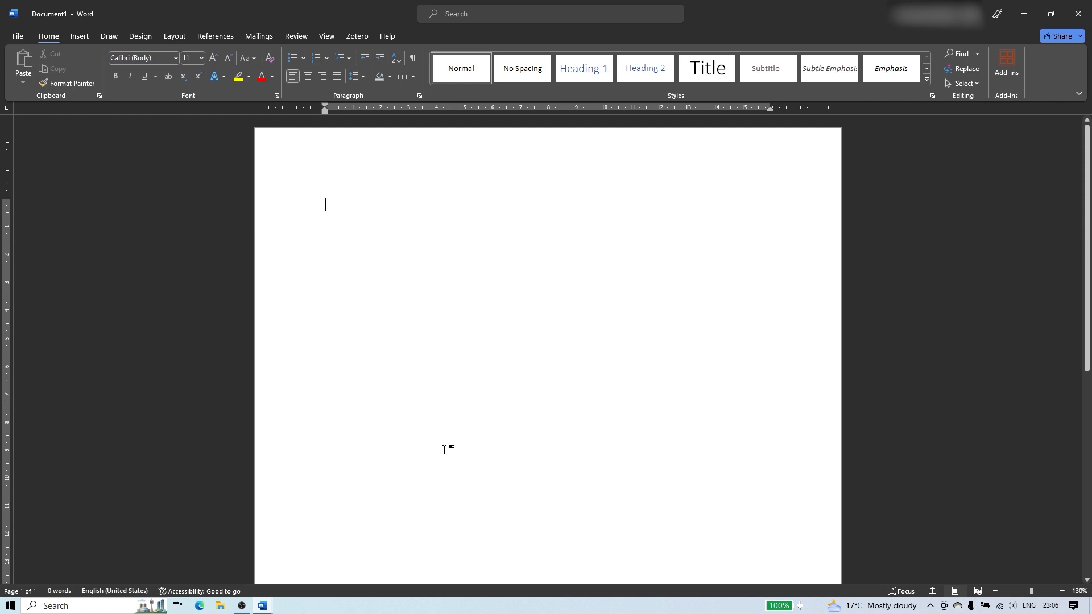
Open the full page setup options for the blank document and set the top margin to 4 cm
left_click(171, 36)
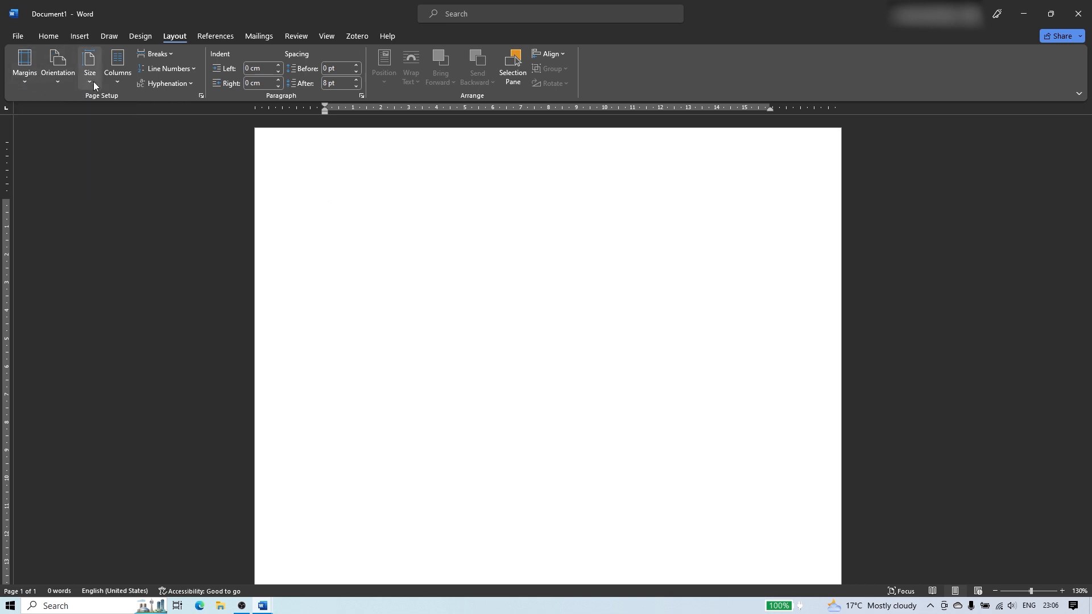
left_click(201, 96)
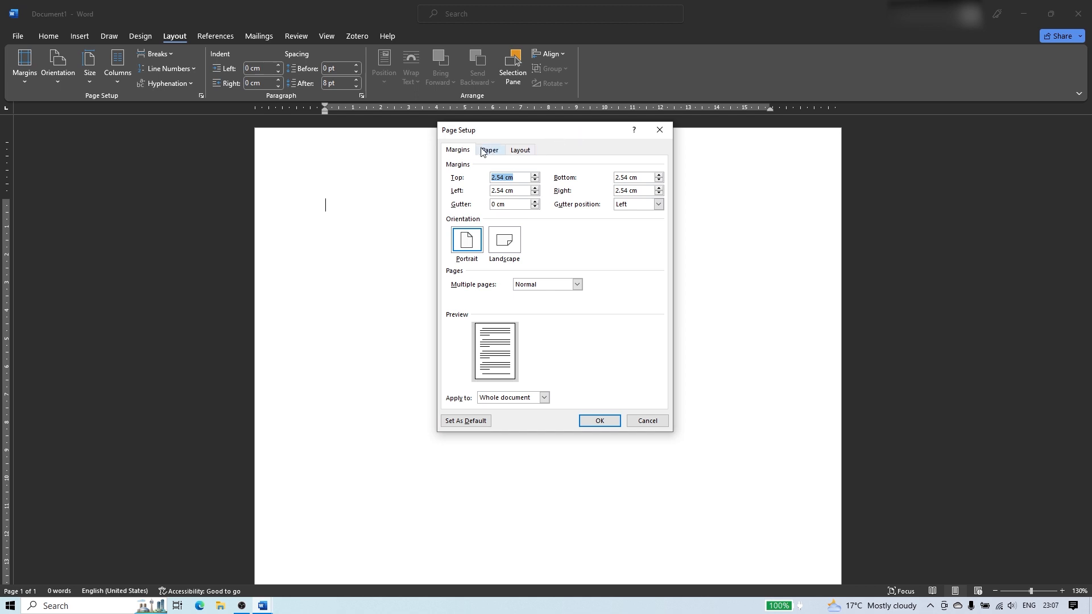
left_click(502, 152)
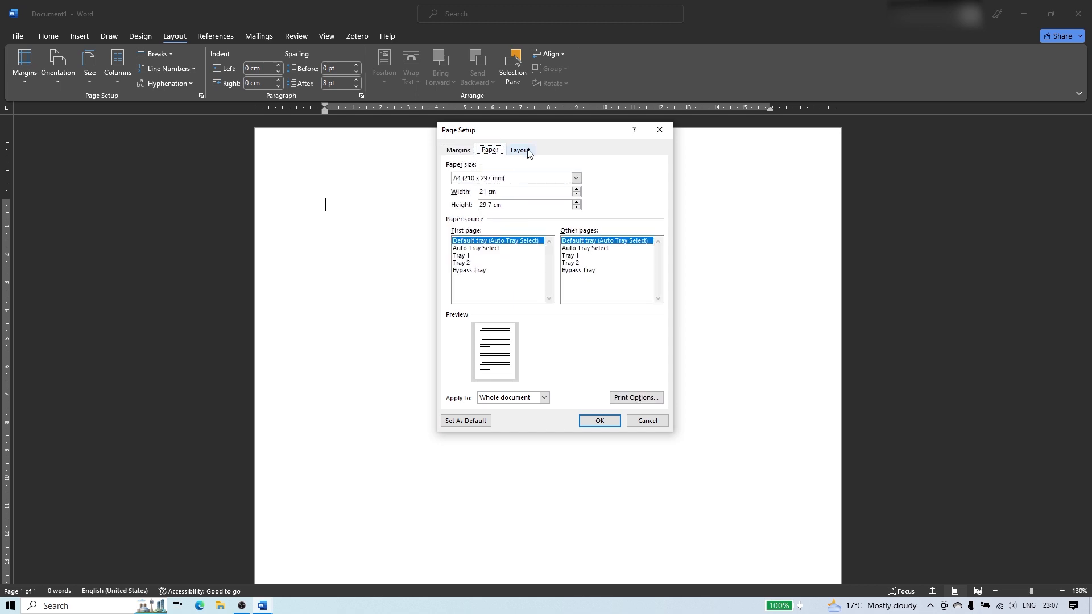
left_click(468, 152)
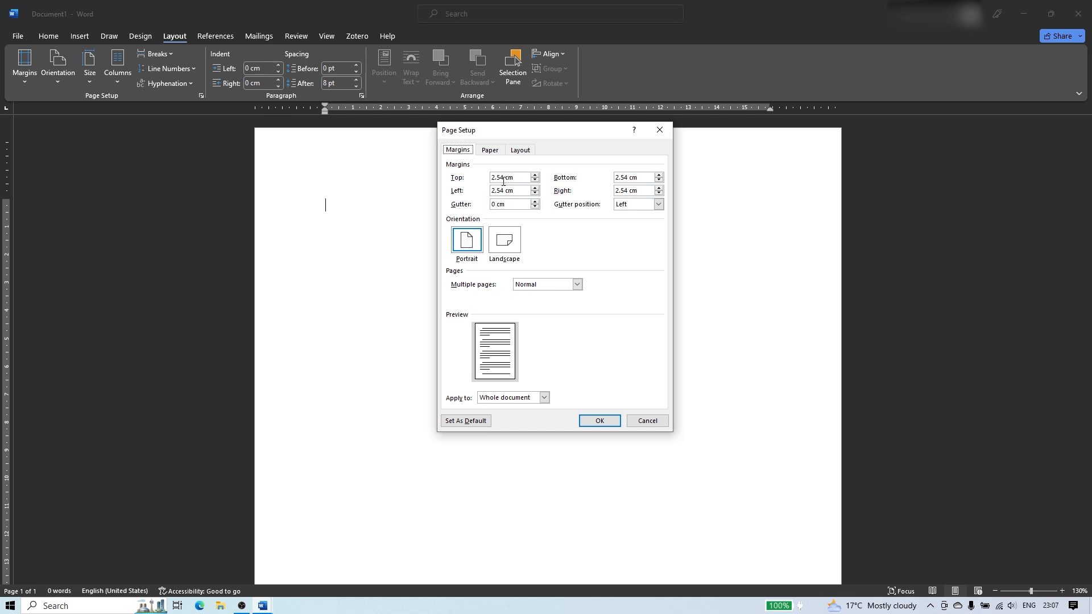
left_click(503, 181)
key("BackSpace")
key("BackSpace")
key("BackSpace")
key("BackSpace")
type("4")
Set the bottom page margin to 3 cm
left_click(627, 178)
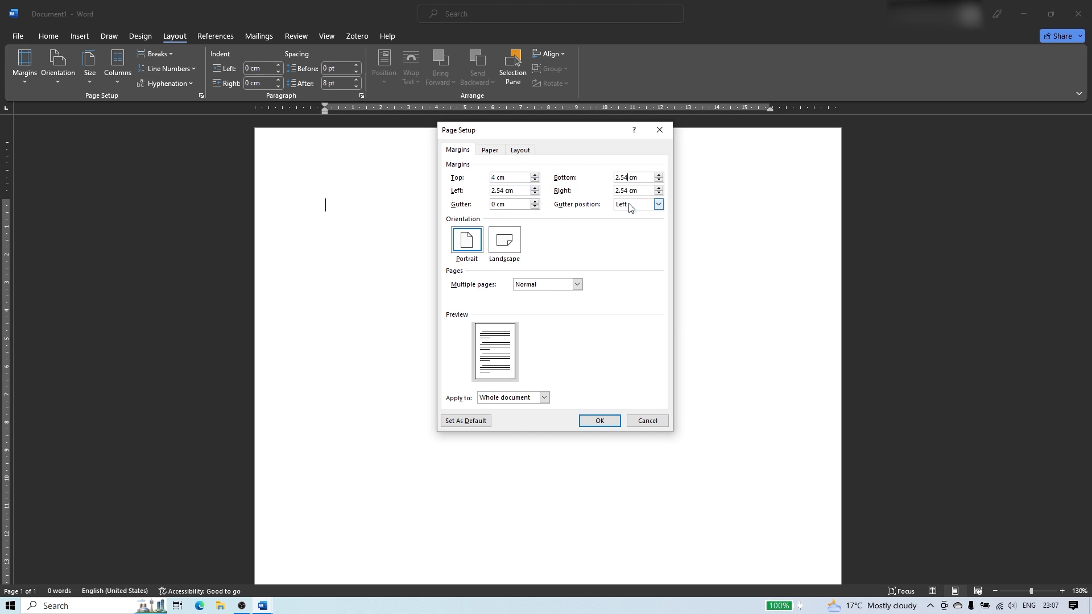
key("BackSpace")
key("BackSpace")
key("BackSpace")
key("BackSpace")
type("3")
Set the left page margin to 3 cm
left_click(502, 190)
key("BackSpace")
key("BackSpace")
key("BackSpace")
key("BackSpace")
type("3")
Set the right page margin to 3 cm
left_click(629, 190)
key("BackSpace")
key("BackSpace")
key("BackSpace")
key("BackSpace")
type("3")
Choose A4 (210 x 297 mm) as the paper size in the page setup
left_click(490, 150)
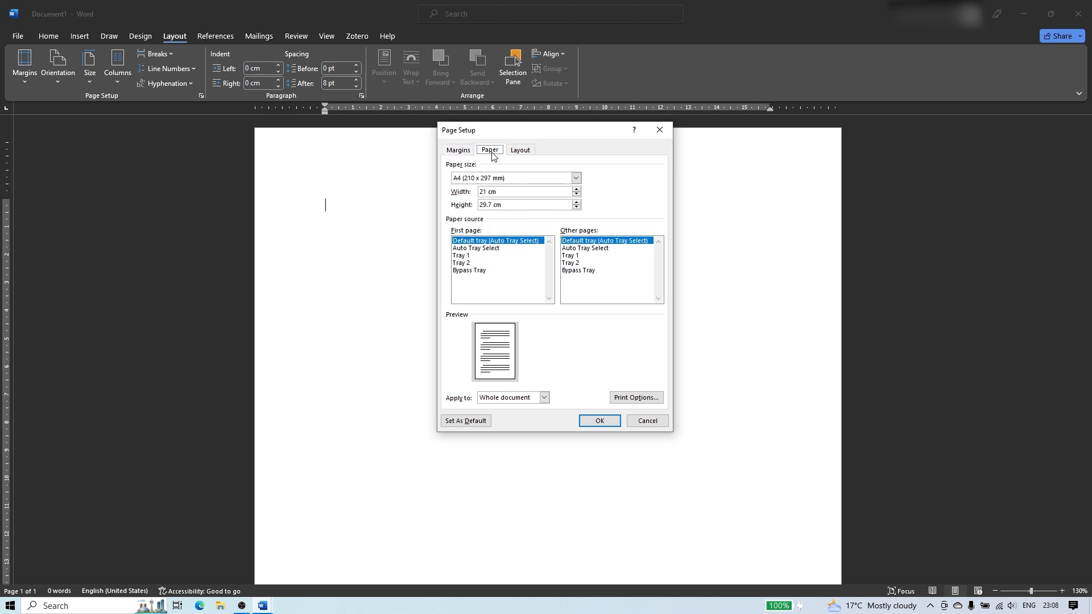
left_click(576, 179)
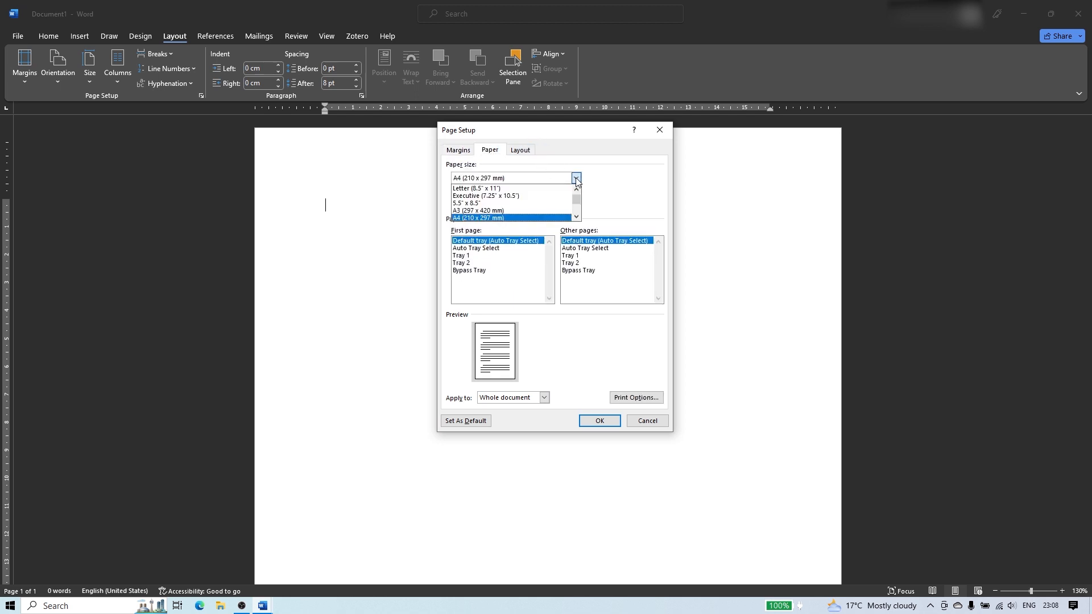
left_click(535, 218)
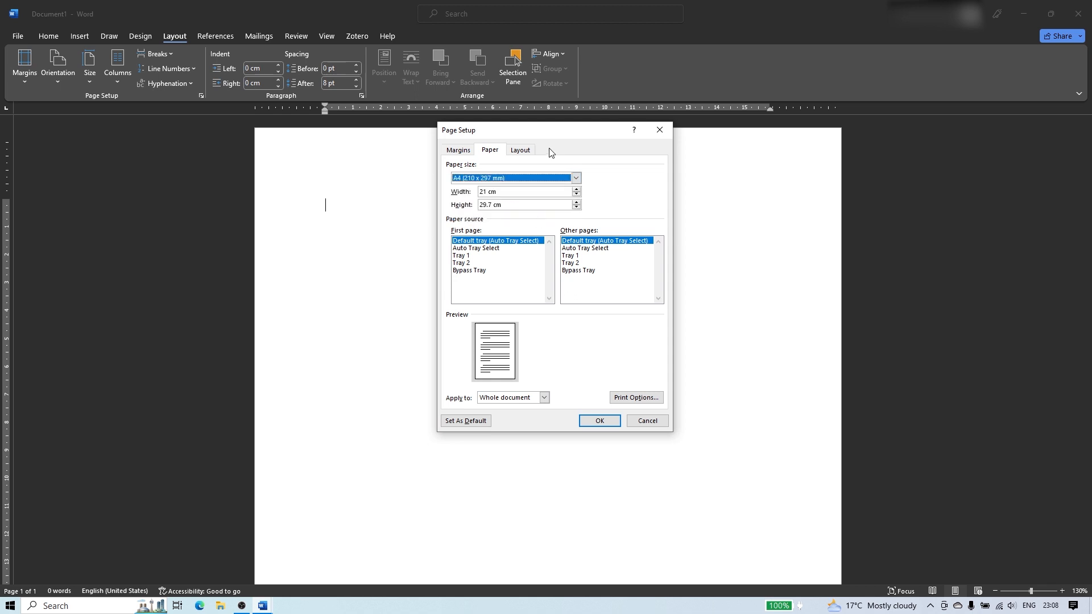
Set the section start to Odd page and enable different odd and even and different first page headers and footers
left_click(519, 150)
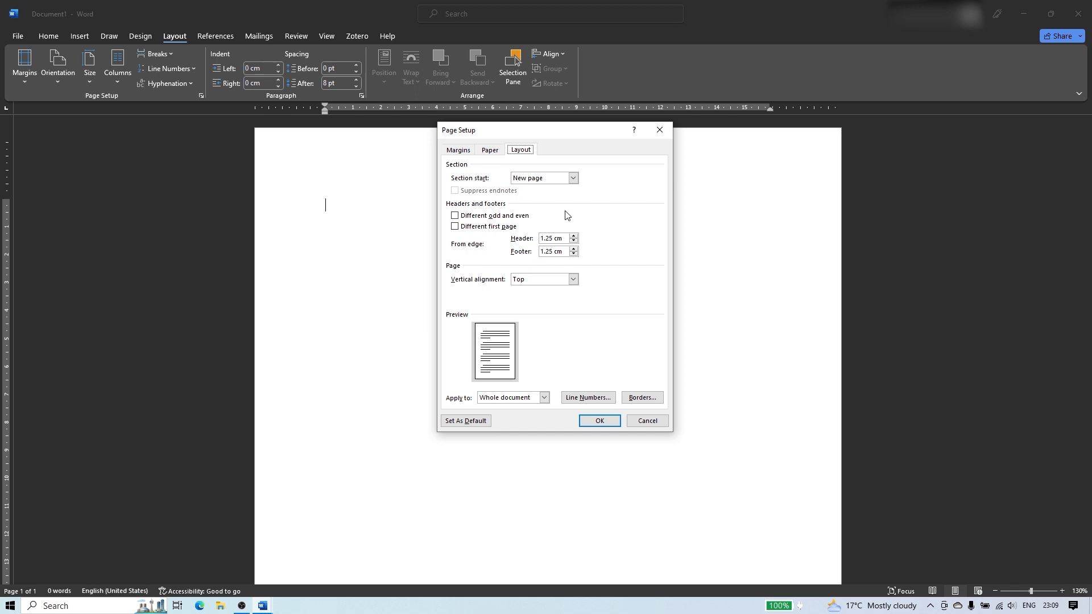
left_click(574, 178)
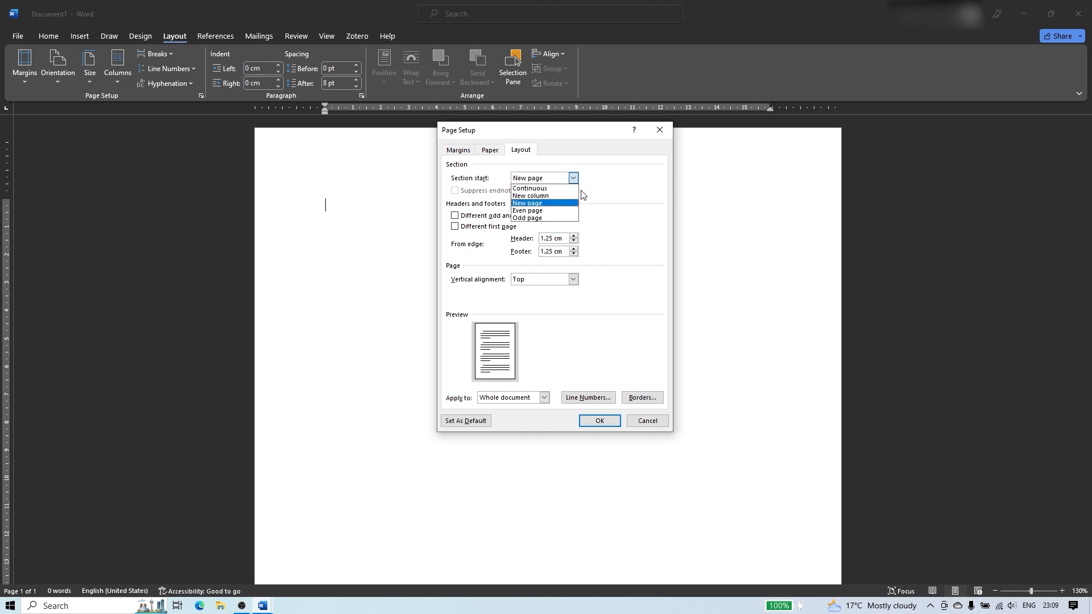
left_click(561, 218)
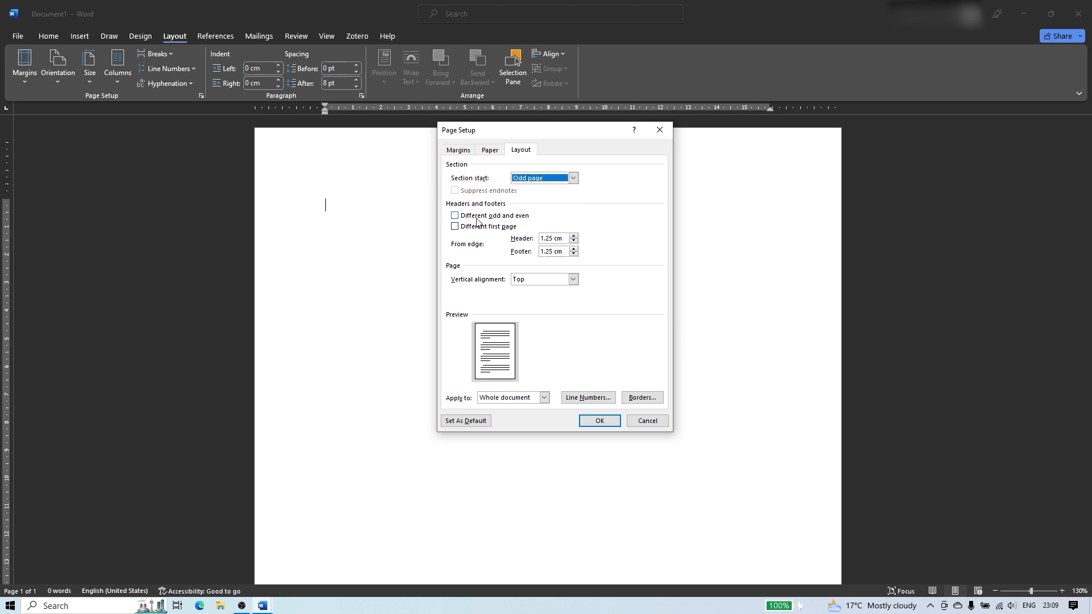
left_click(455, 217)
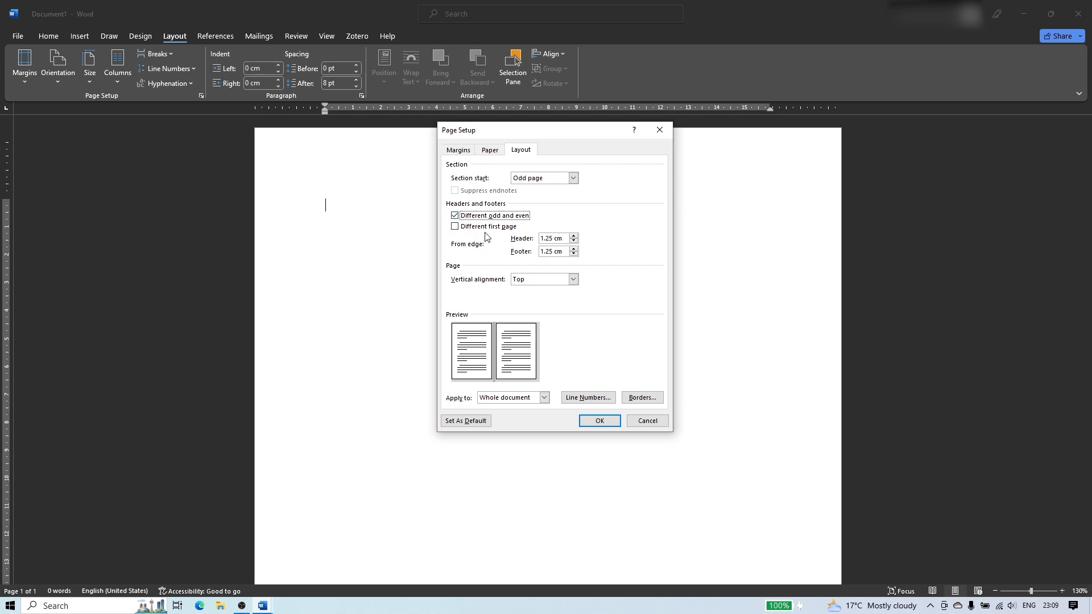
left_click(456, 227)
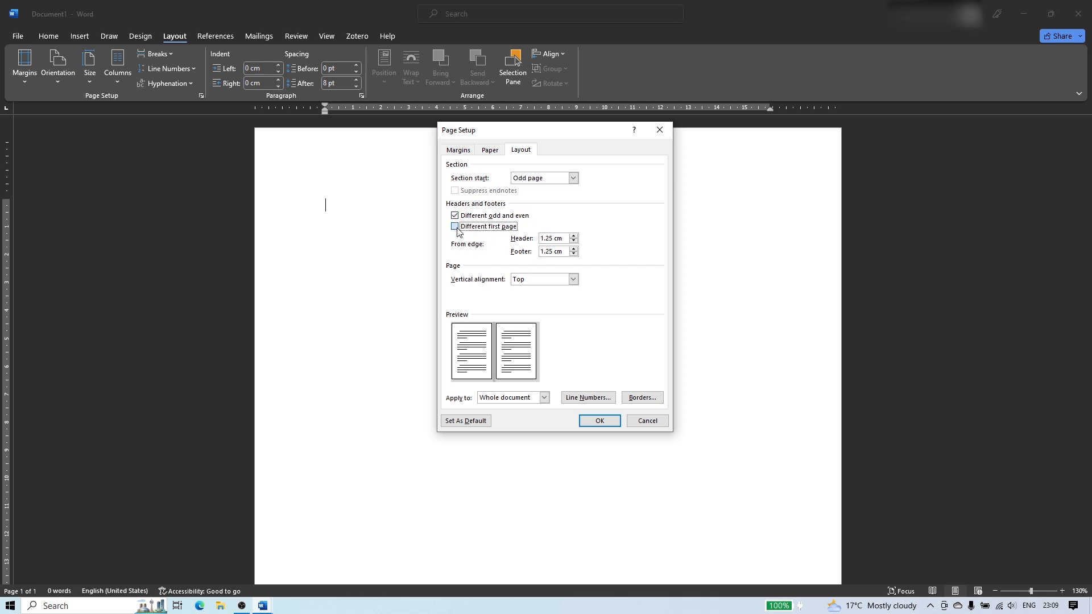
Set the header's distance from the page edge to 3 cm
left_click(554, 239)
key("shift+Left")
key("shift+Left")
key("shift+Left")
key("shift+Left")
type("3")
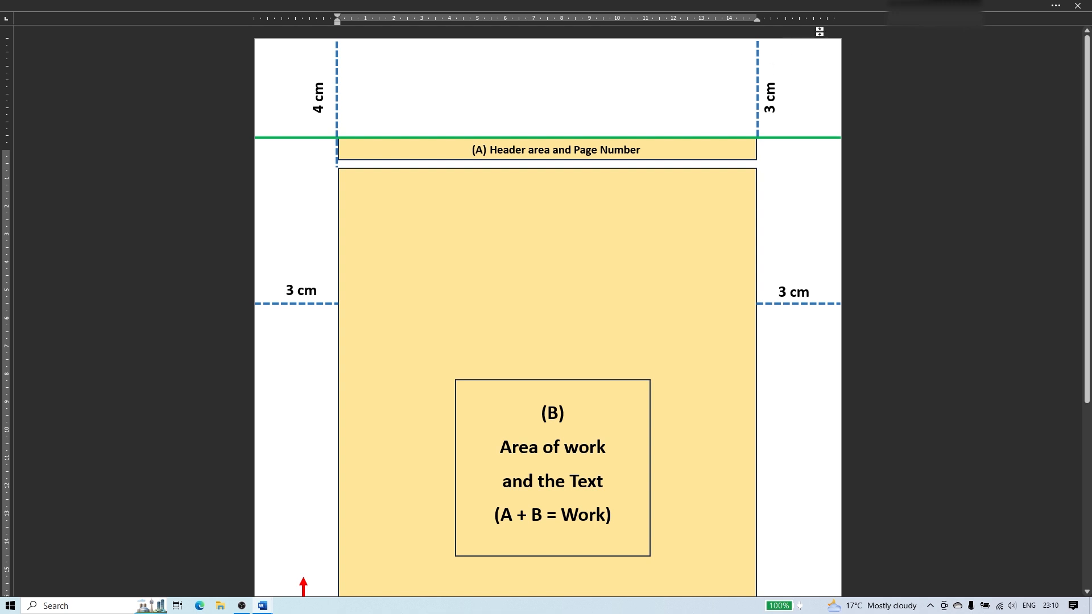
Try to enable different odd and even and different first page headers in the template's page setup, with the section start on Odd page
left_click(1056, 5)
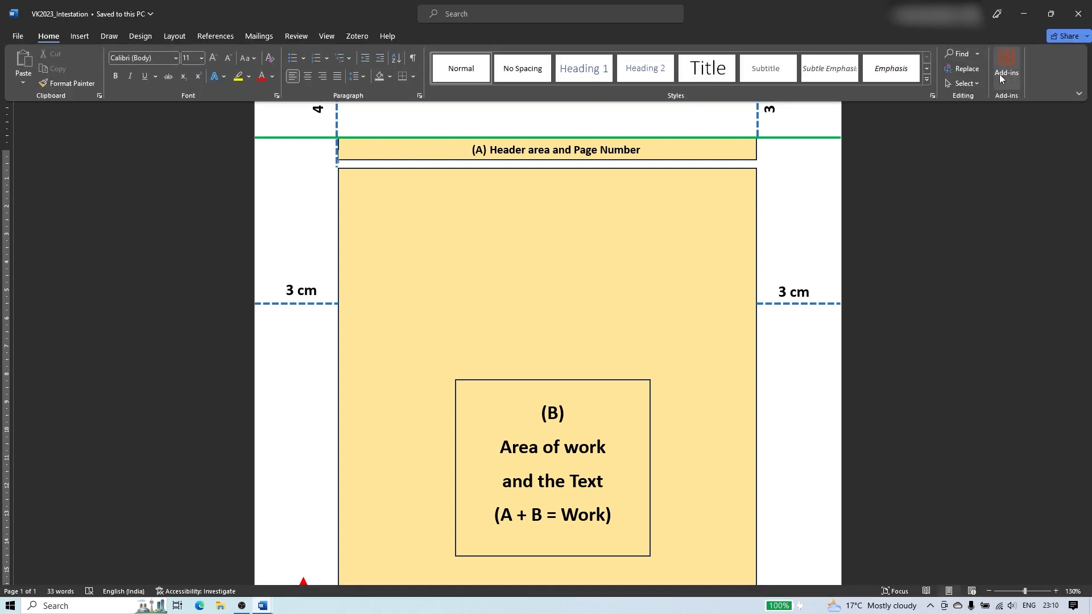
left_click(174, 37)
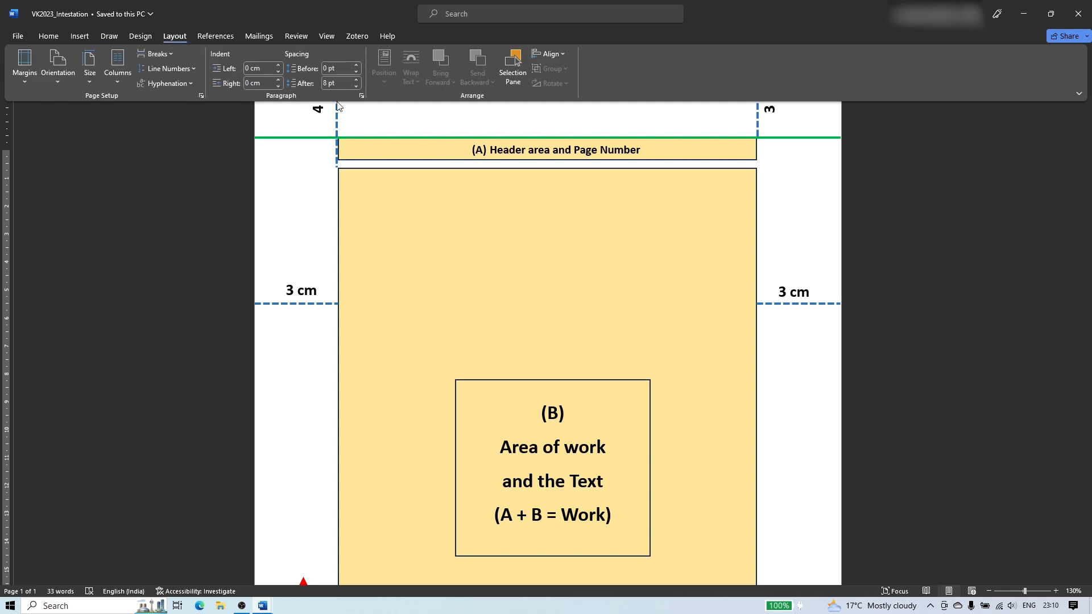
left_click(198, 95)
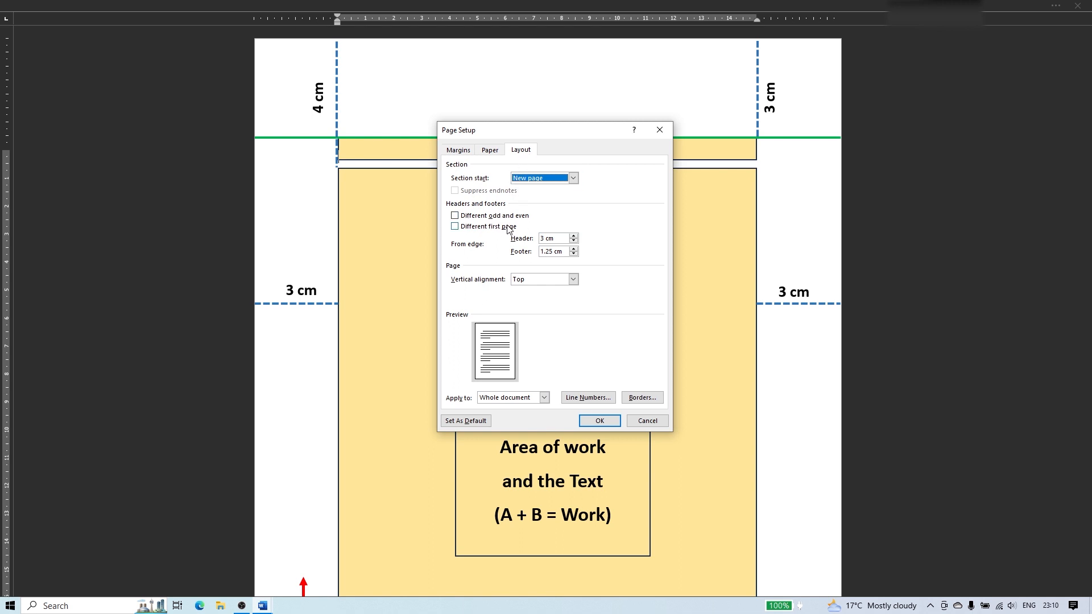
left_click(455, 216)
left_click(455, 227)
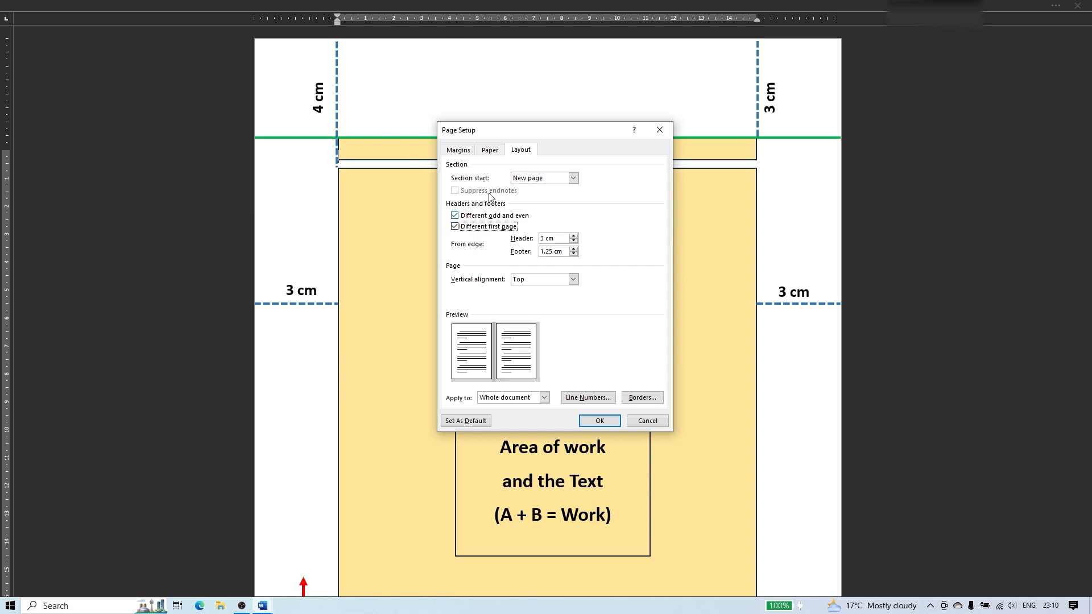
left_click(573, 179)
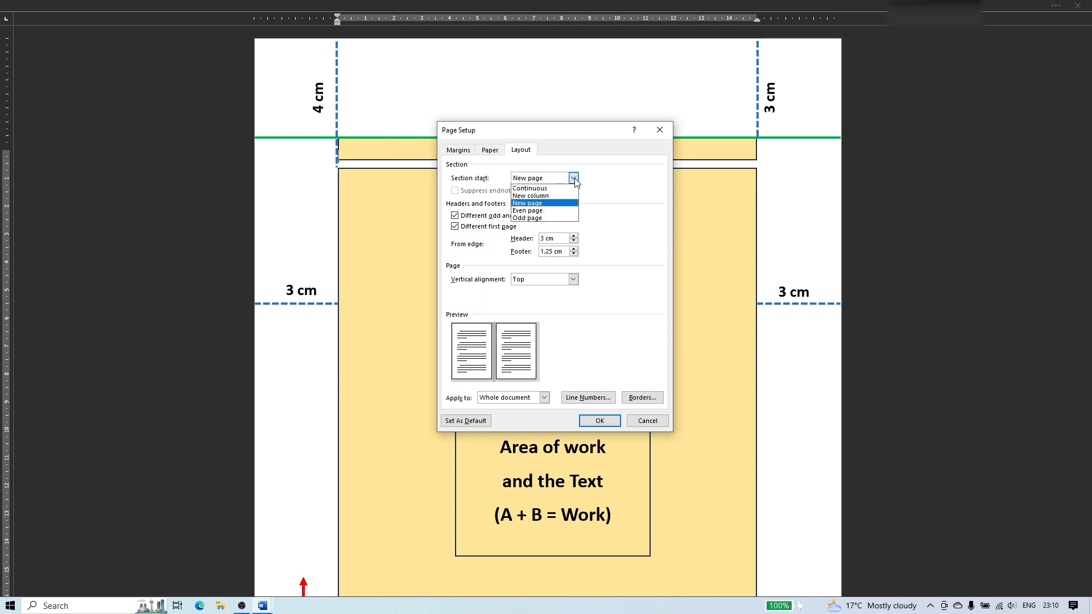
left_click(546, 219)
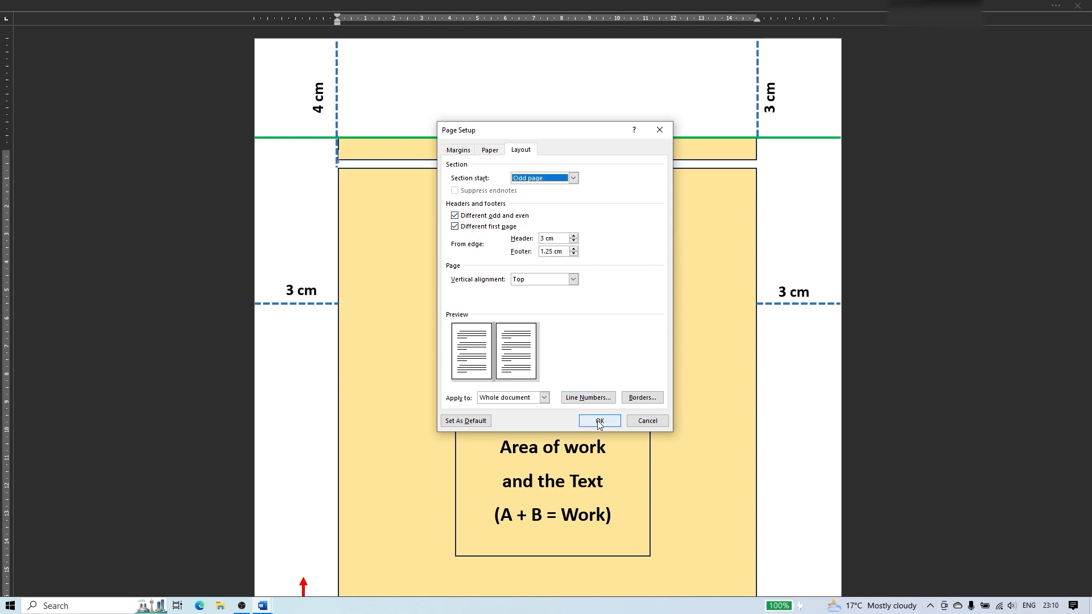
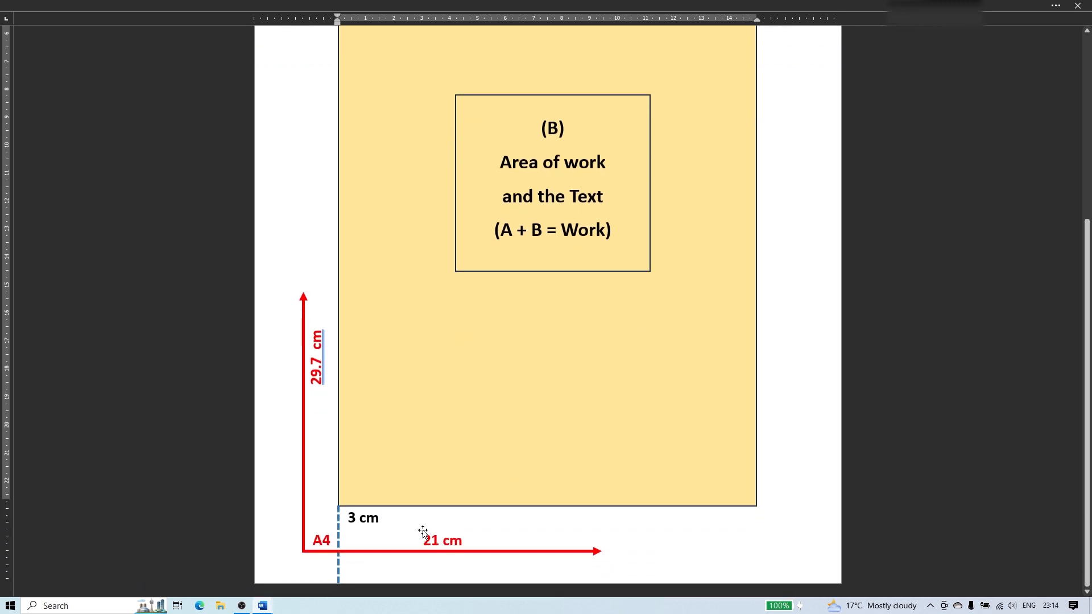
Examine the page layout diagram for its margins, header area, text area and A4 paper dimensions
scroll(343, 261, "up", 4)
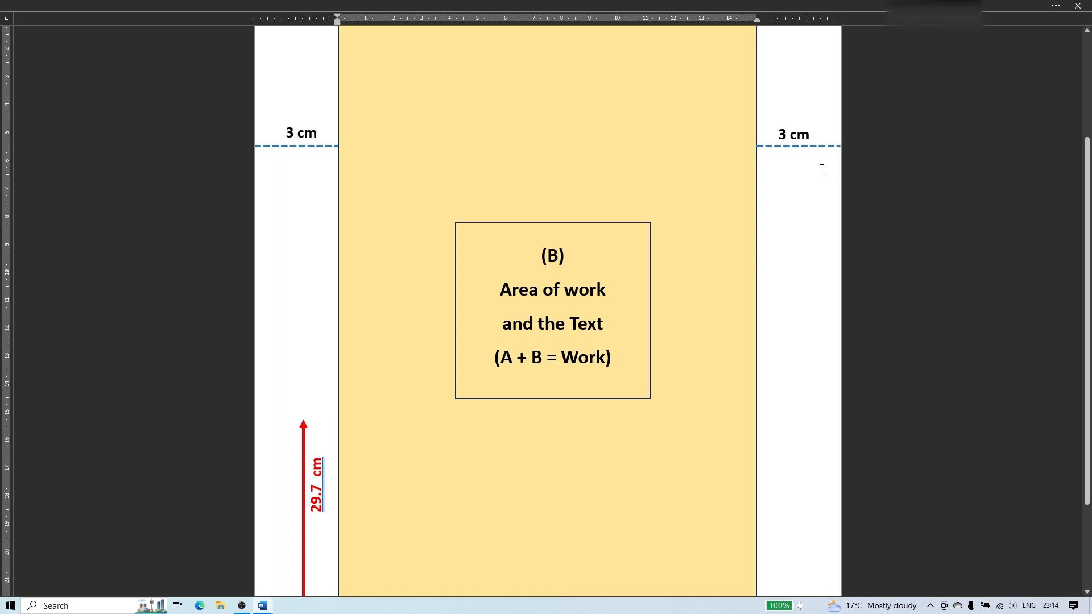
scroll(796, 286, "down", 2)
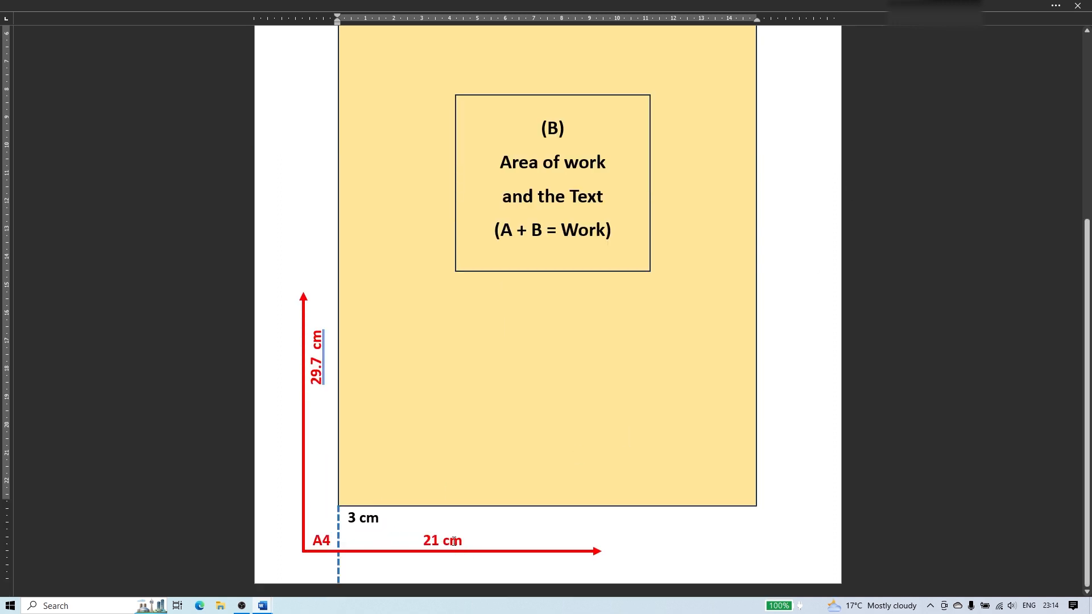
scroll(503, 495, "up", 2)
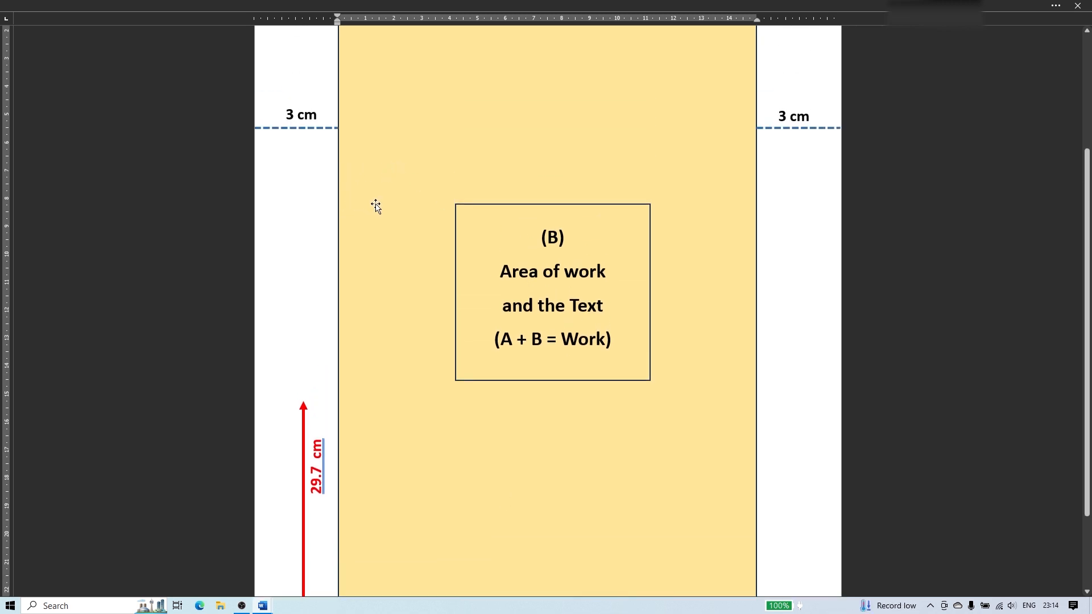
scroll(640, 201, "up", 1)
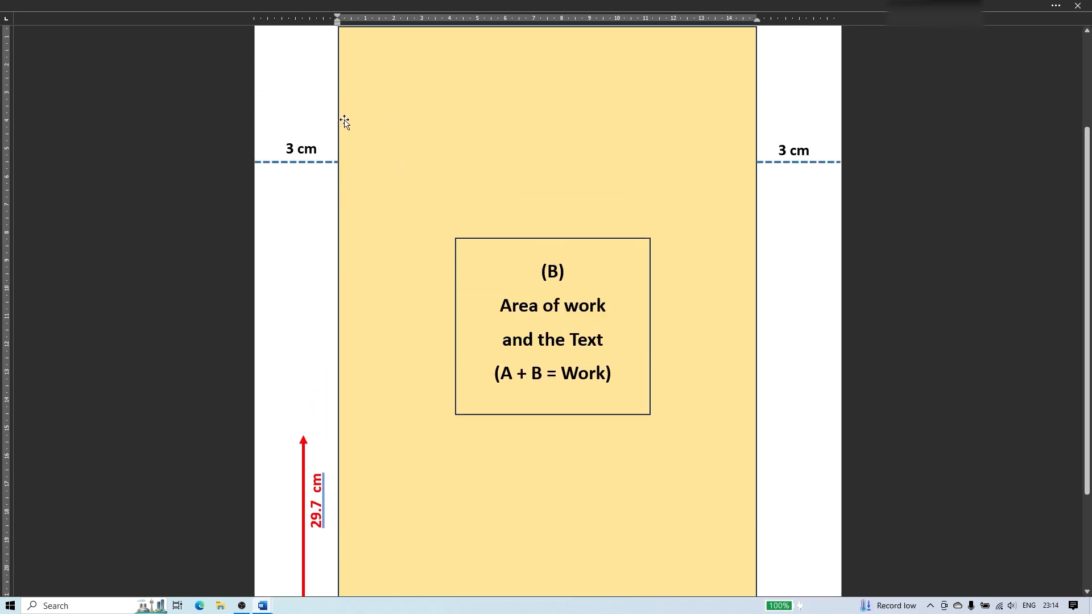
scroll(646, 161, "up", 2)
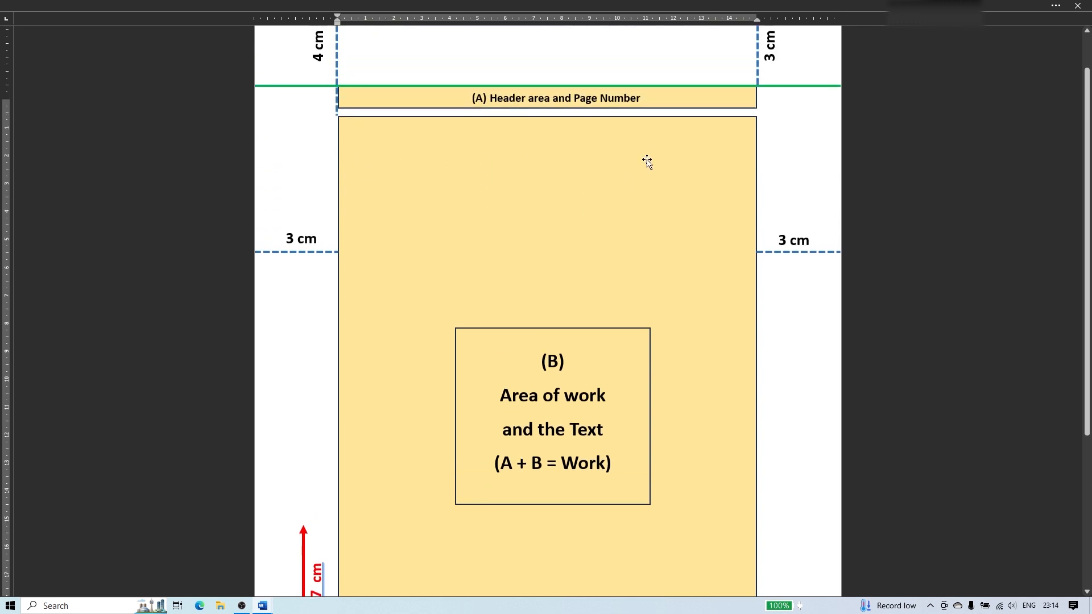
scroll(671, 359, "down", 2)
scroll(672, 359, "down", 4)
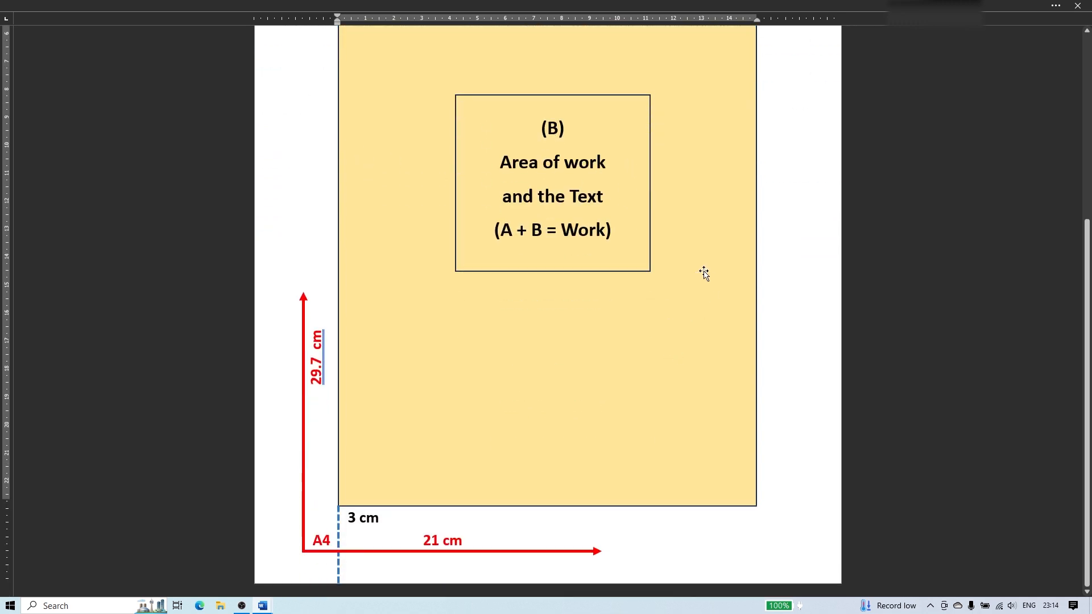
scroll(689, 283, "up", 6)
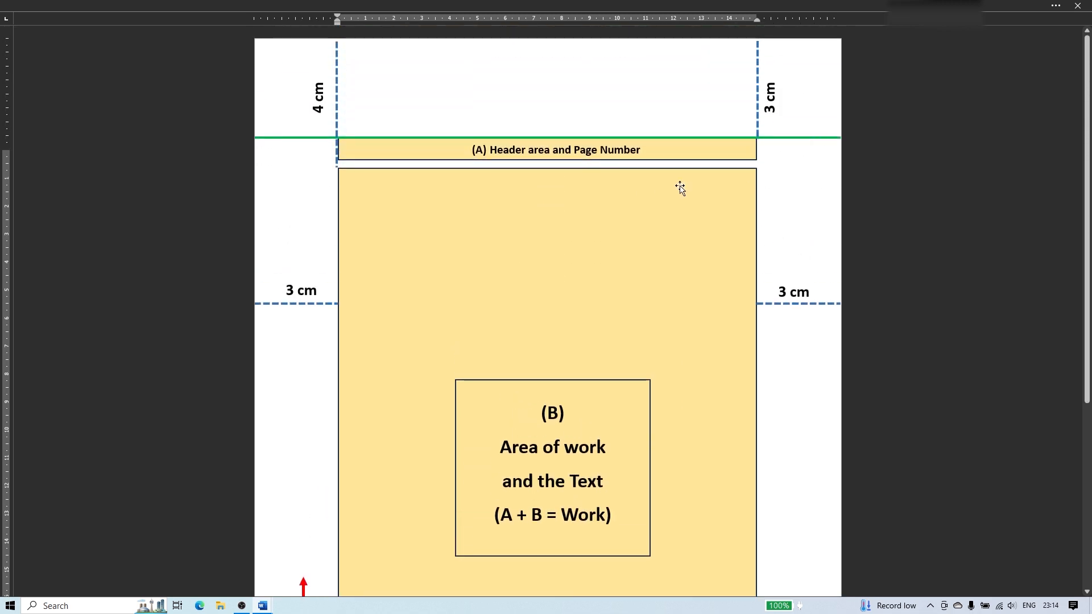
Apply an Odd page section start with different odd and even and different first page headers and footers to the whole layout diagram document
left_click(560, 5)
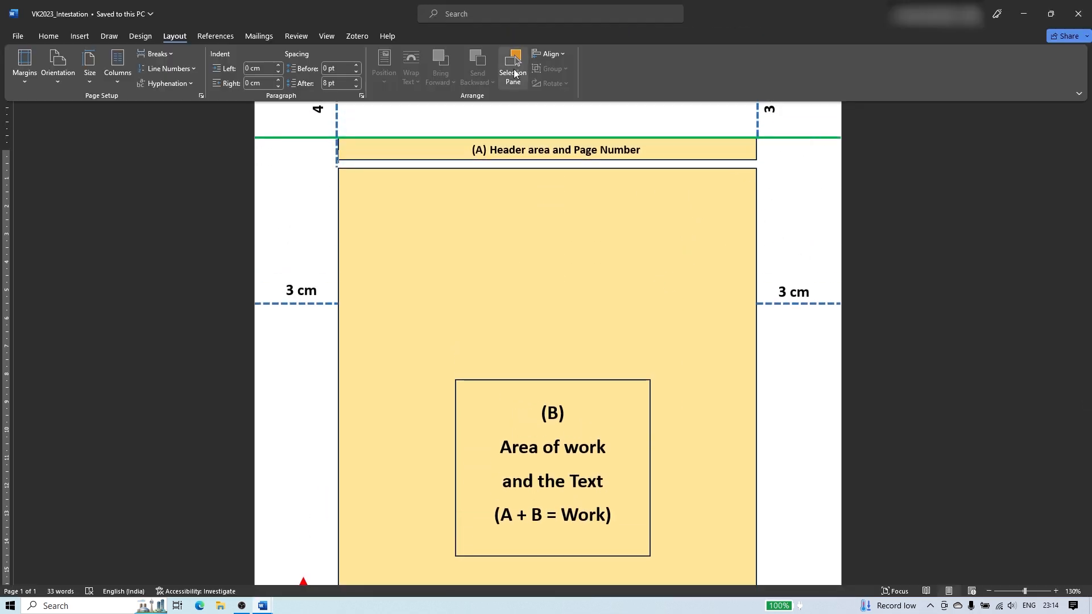
left_click(201, 96)
left_click(929, 67)
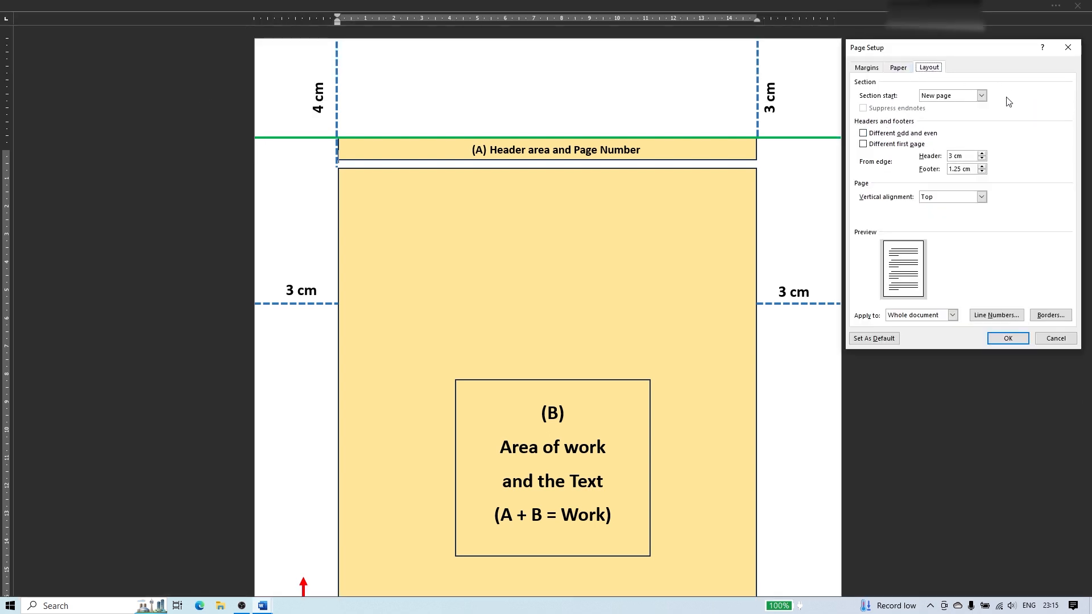
left_click(981, 95)
left_click(954, 139)
left_click(863, 133)
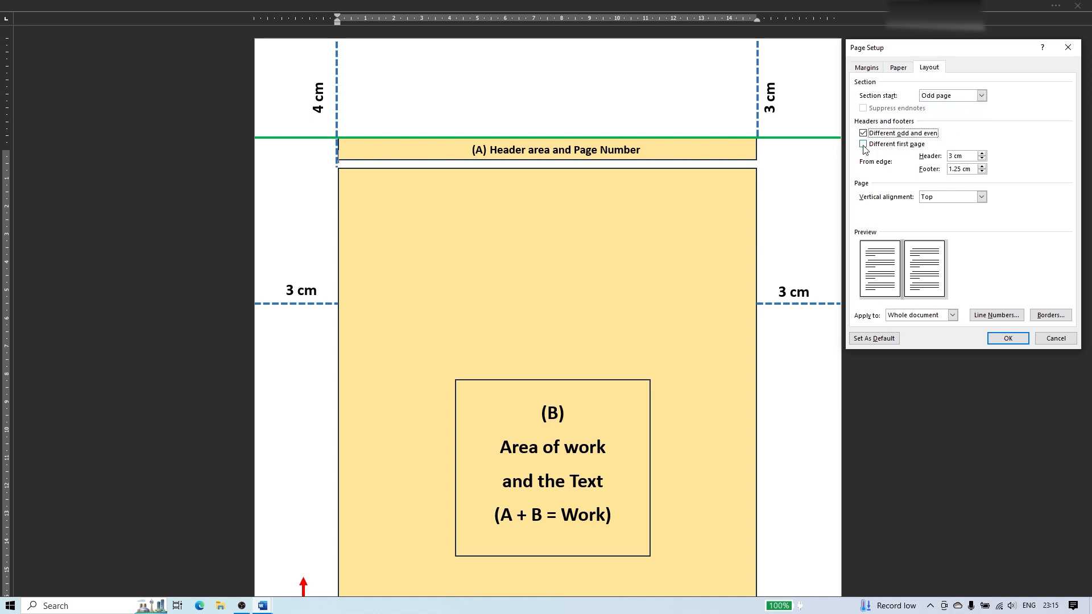
left_click(863, 145)
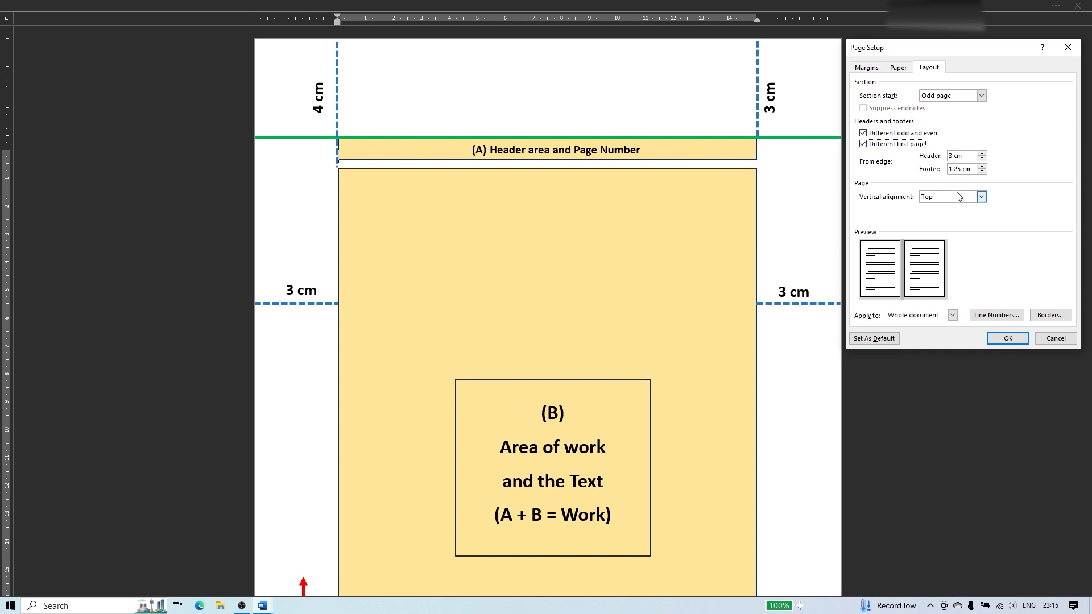
left_click(1008, 339)
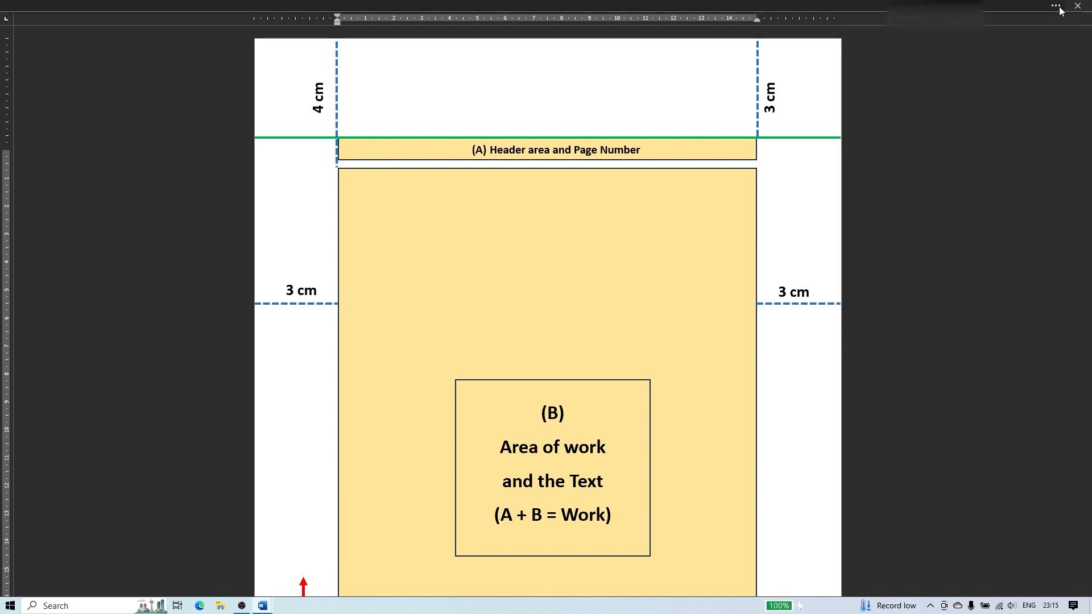
left_click(1058, 7)
left_click(772, 244)
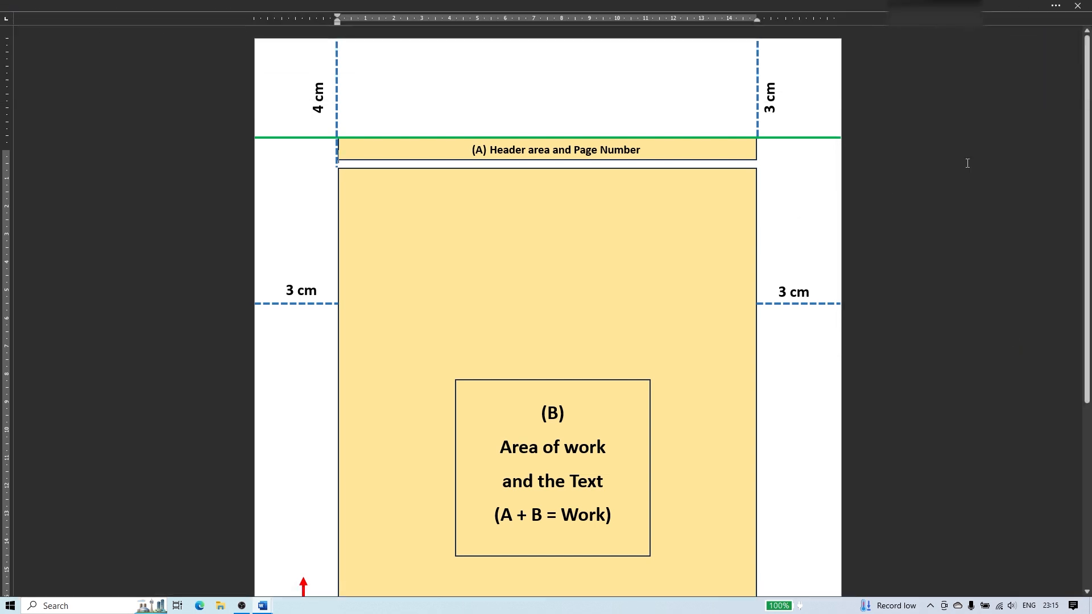
Switch to the blank Document1 and check its section start, header and footer options in the page setup
left_click(1061, 8)
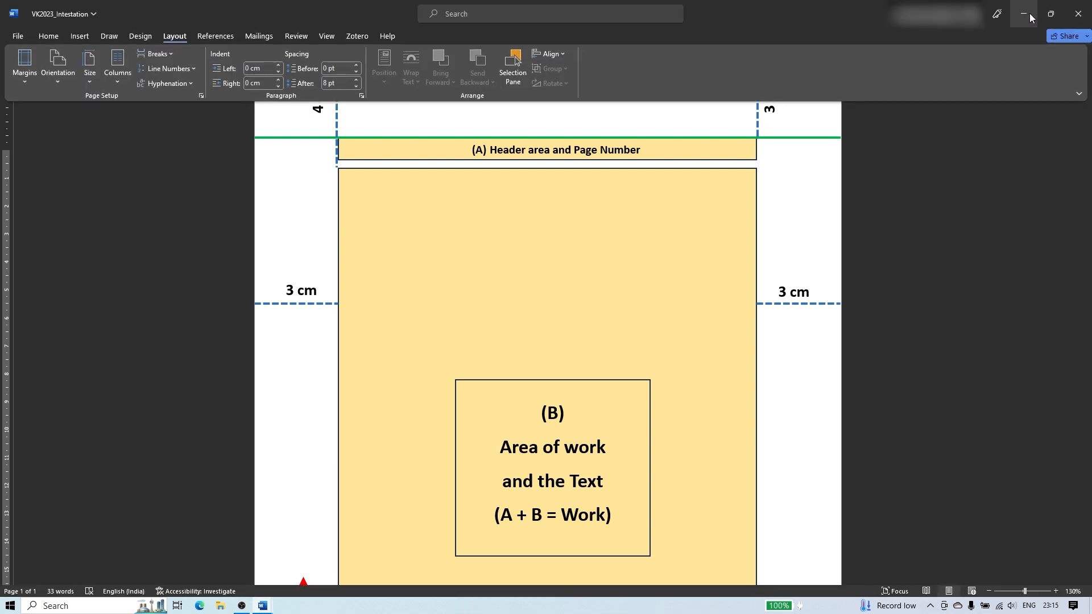
key("ctrl+n")
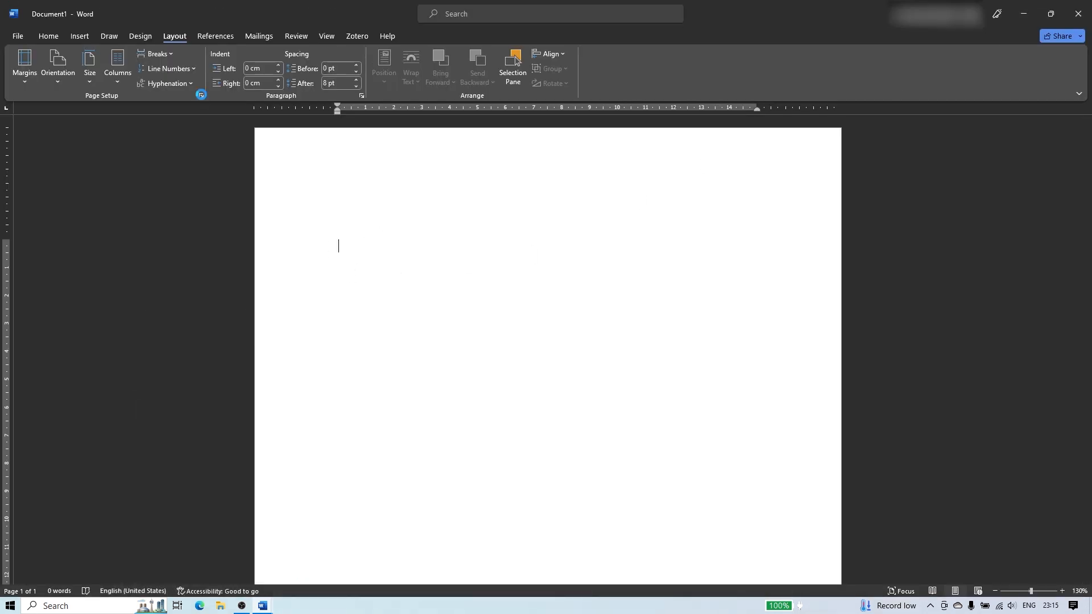
left_click(202, 96)
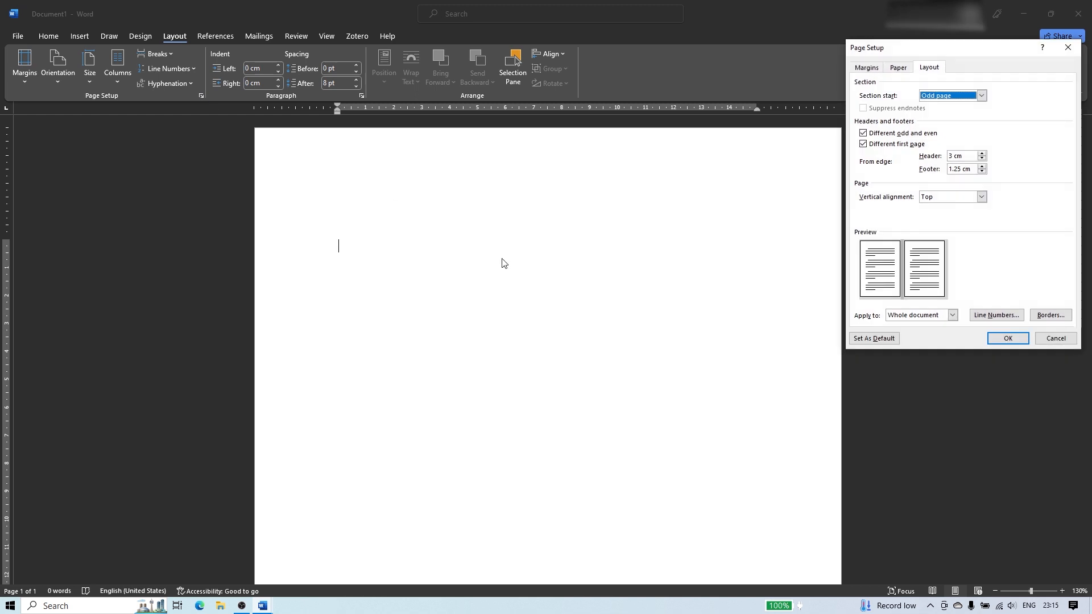
left_click(1008, 339)
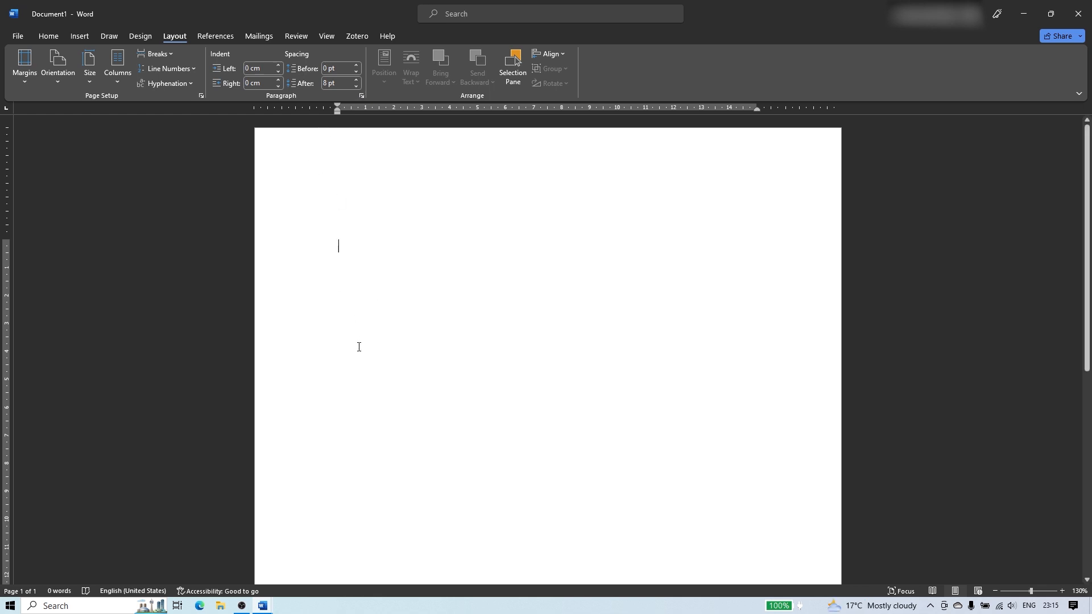
Set the paragraph alignment to Justified with the Body Text outline level
left_click(362, 96)
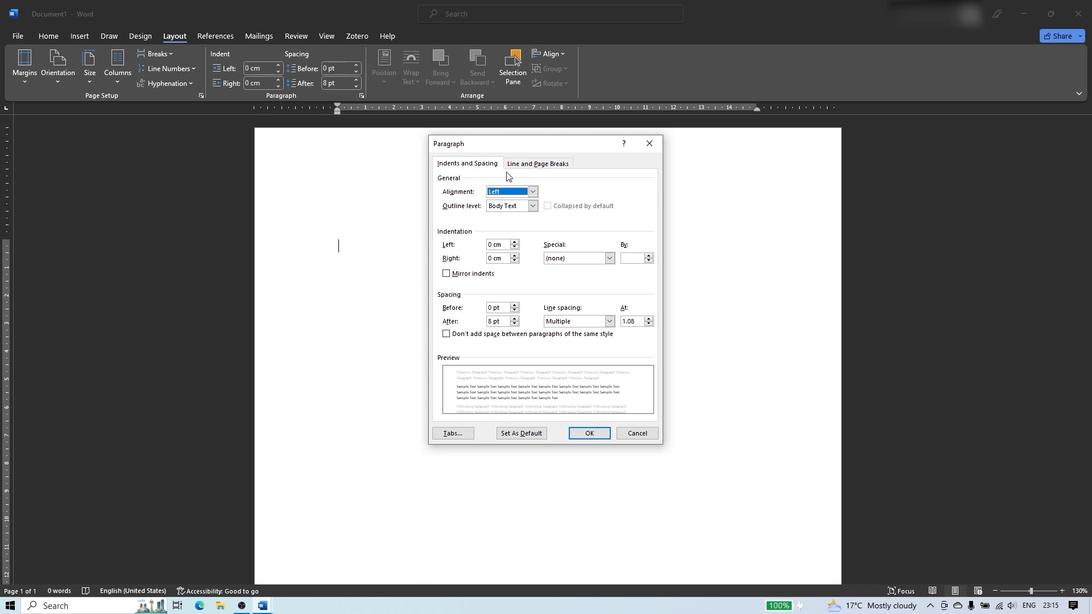
left_click(533, 192)
left_click(516, 225)
left_click(534, 207)
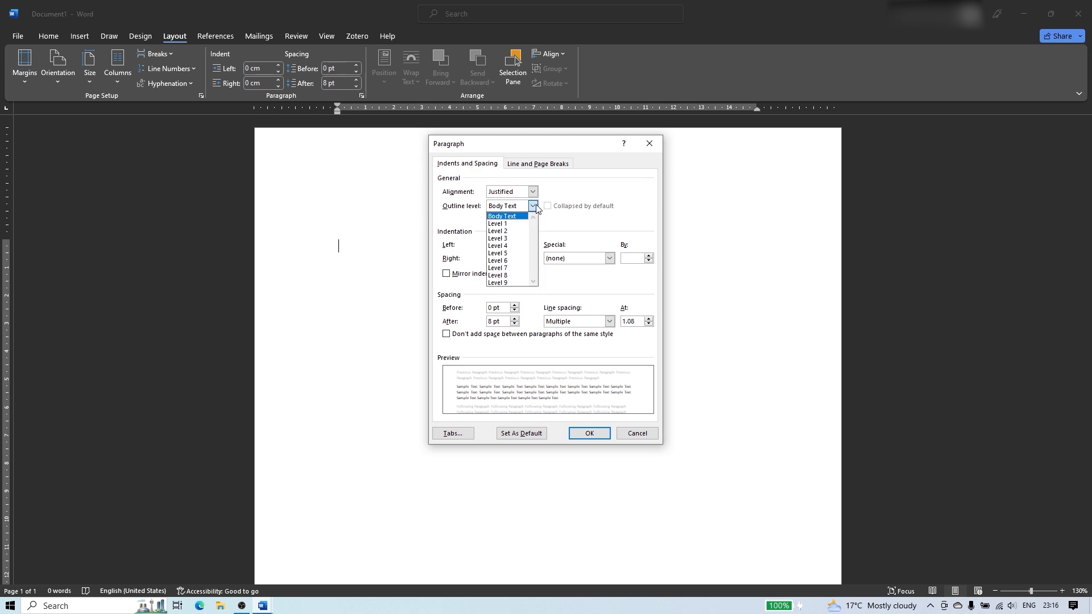
left_click(536, 207)
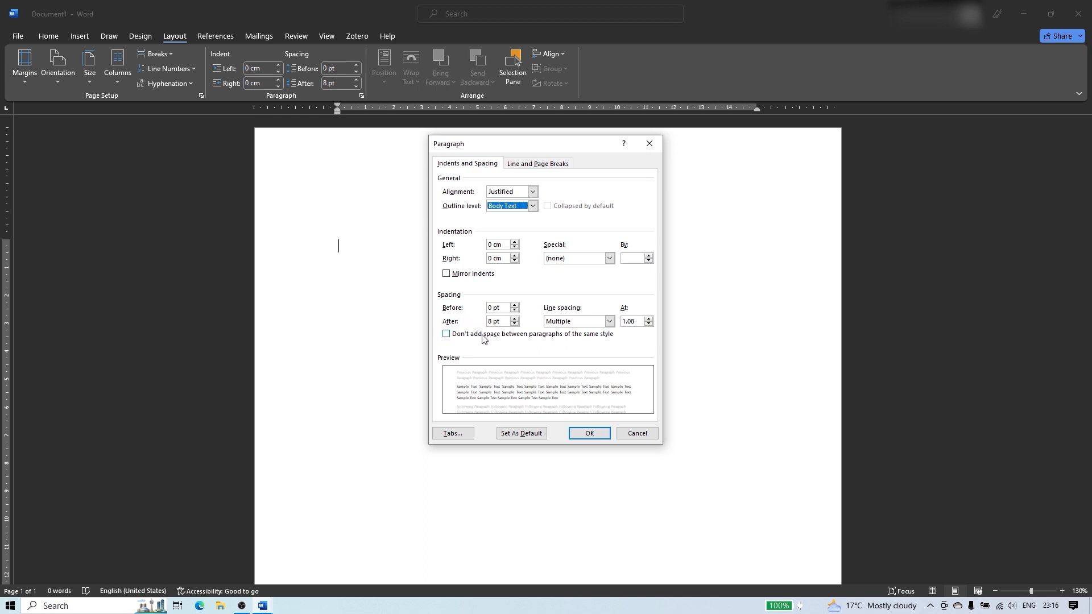
Set the paragraph spacing after to 0 pt and the line spacing to Single
left_click(492, 321)
key("BackSpace")
left_click(610, 321)
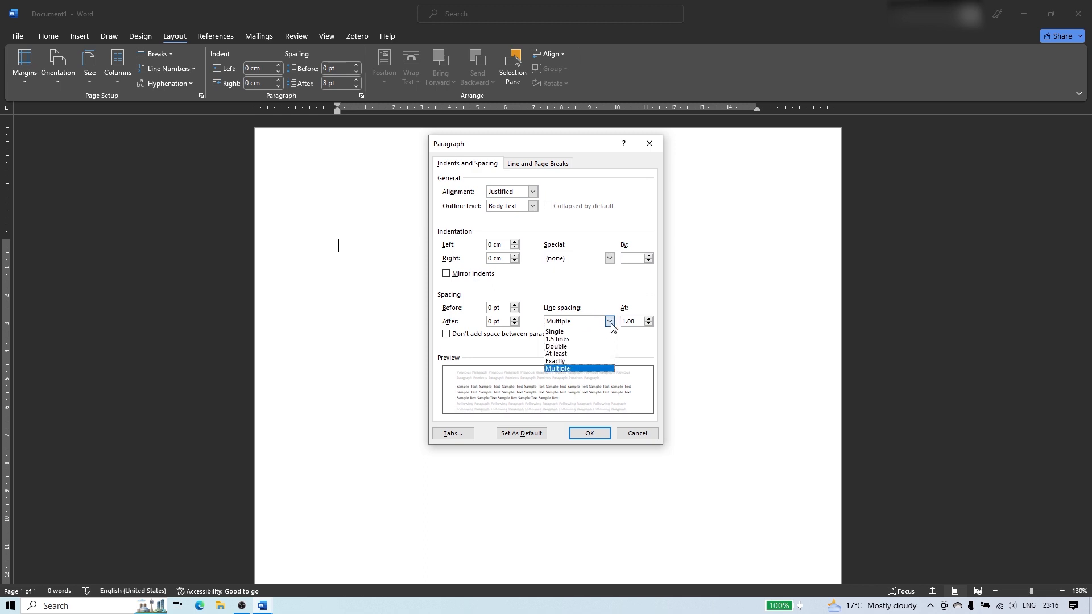
left_click(603, 331)
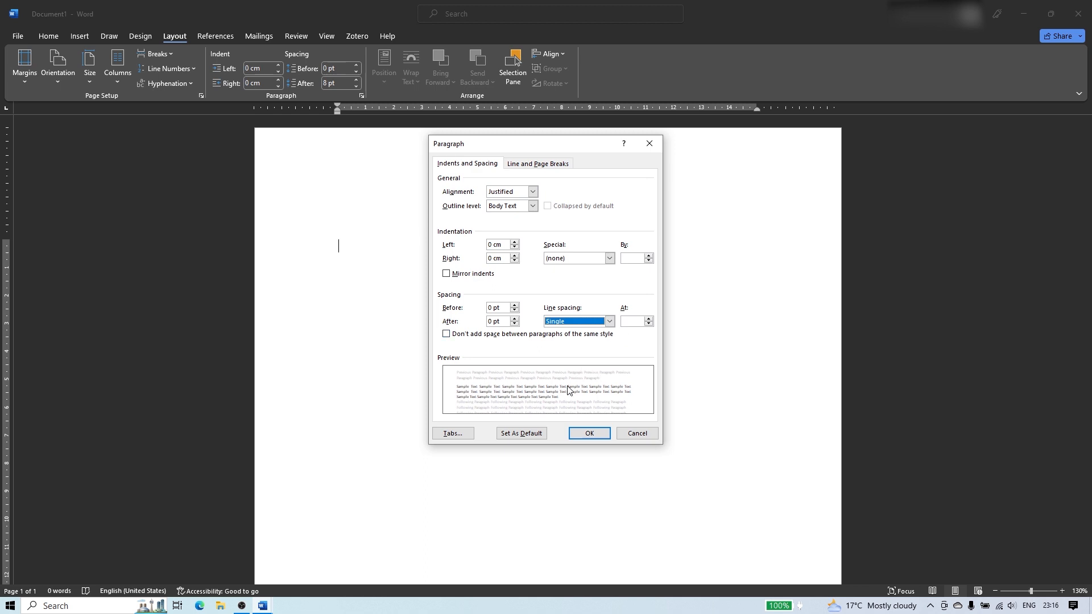
Add a left-aligned tab stop at 0.5 cm without a leader and apply the paragraph settings
left_click(453, 436)
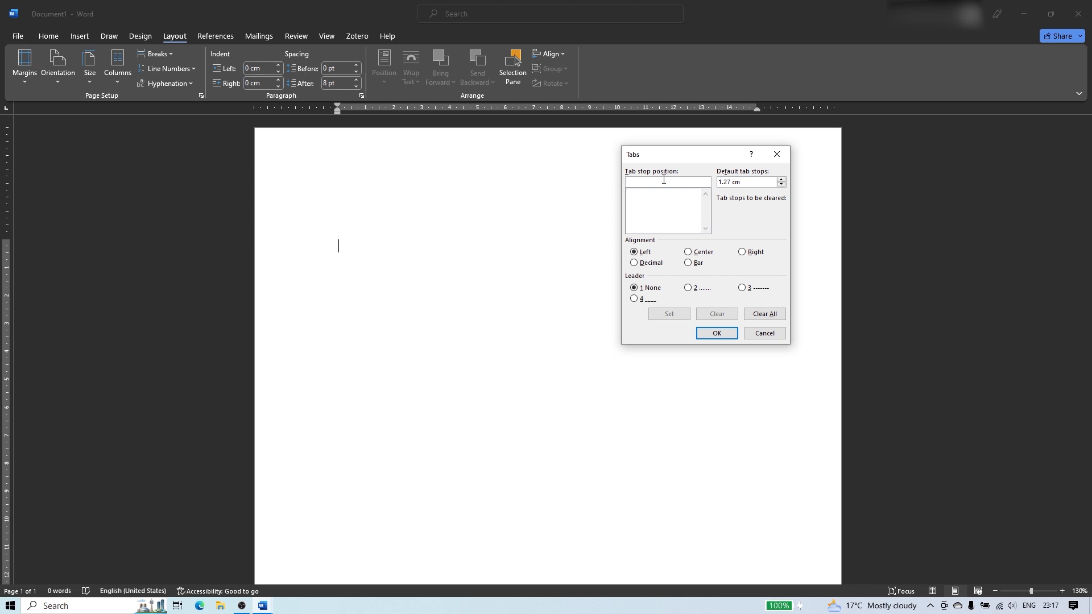
type("0.5 cm")
left_click(674, 313)
left_click(724, 333)
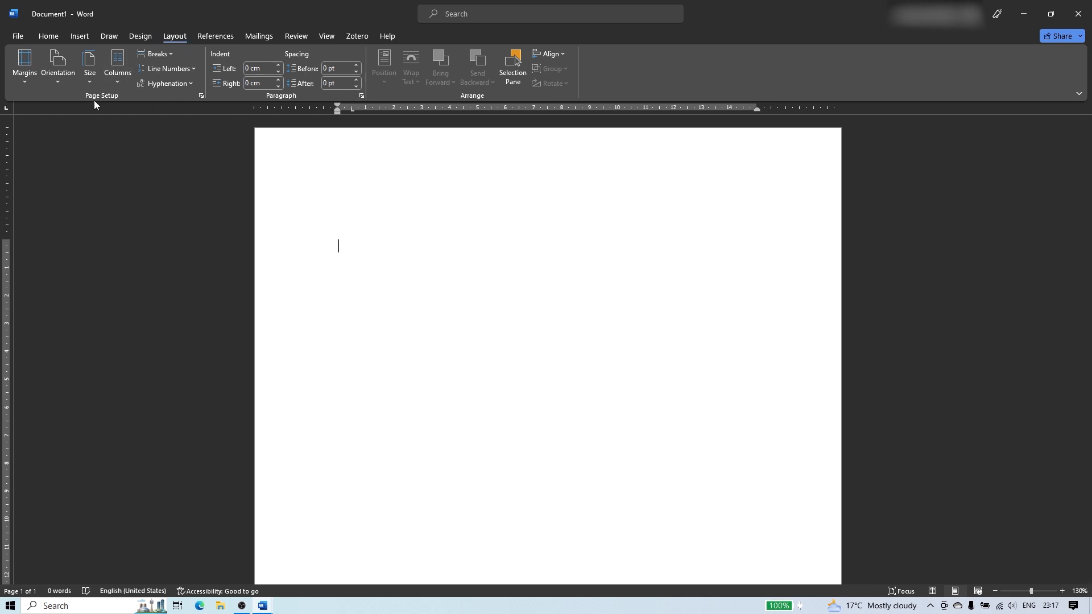
Set the font colour to Automatic
left_click(49, 36)
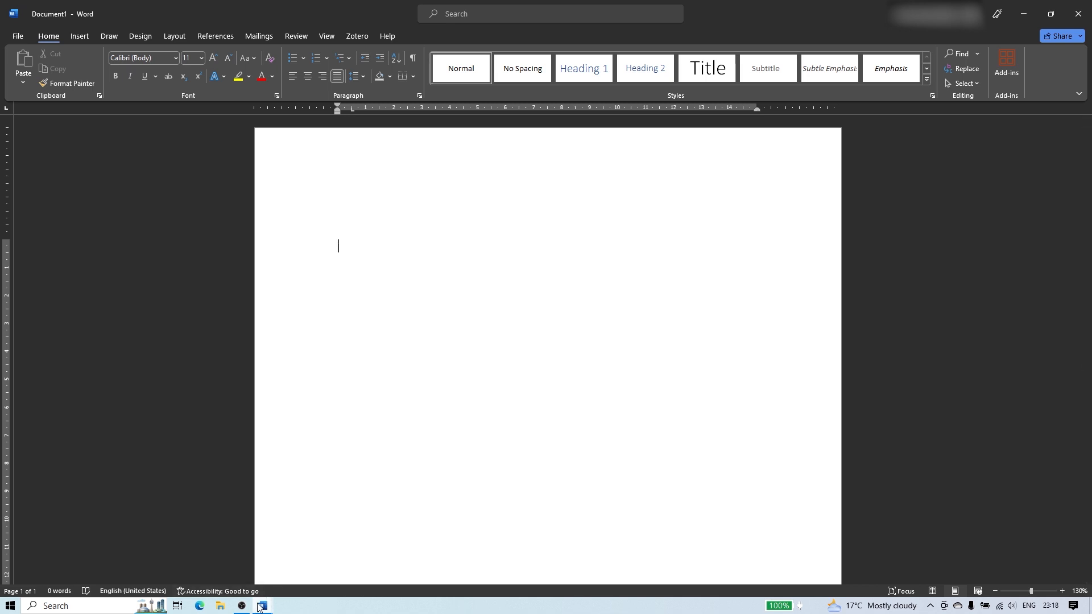
left_click(272, 76)
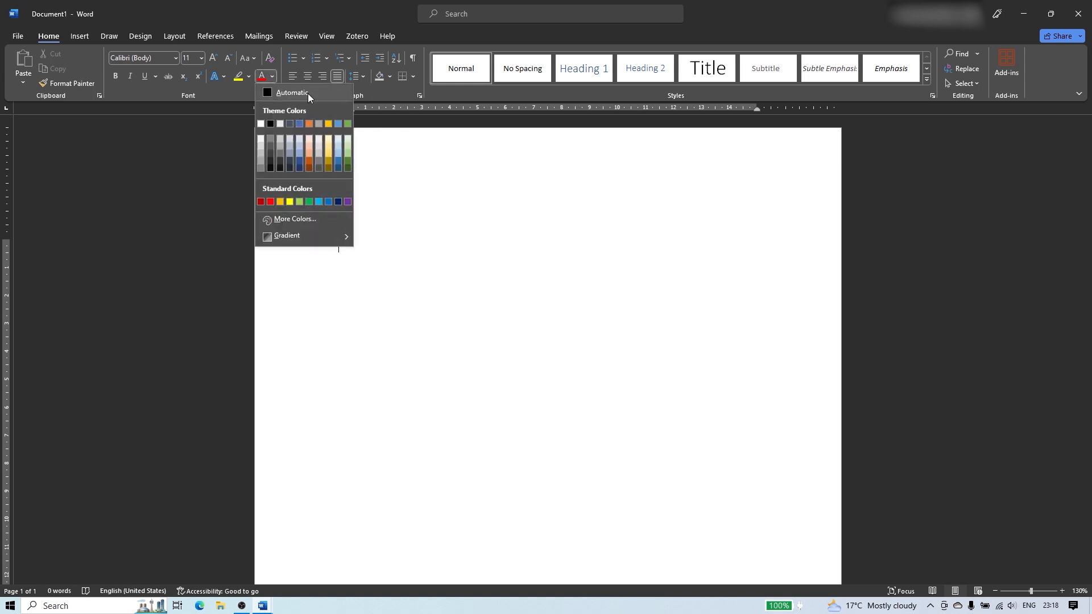
left_click(309, 93)
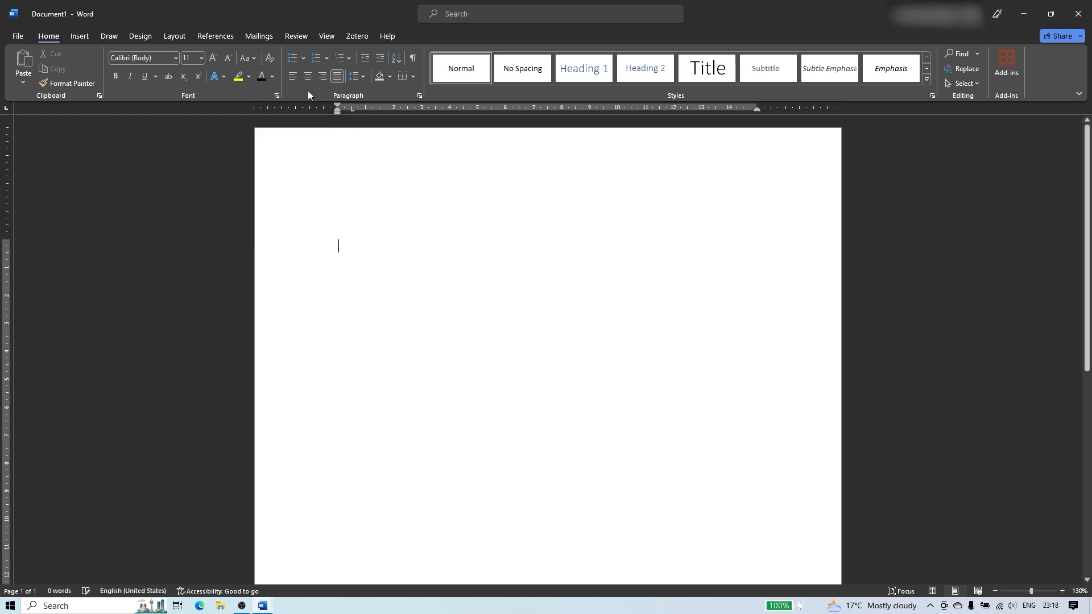
Set the font to Times New Roman in size 14
left_click(276, 96)
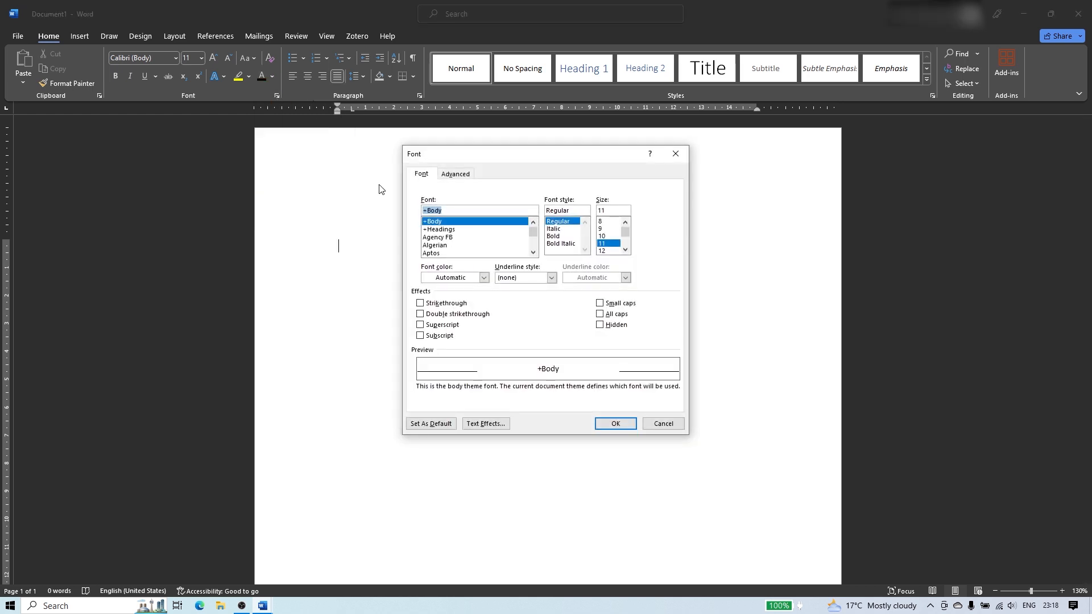
left_click(504, 209)
key("BackSpace")
key("BackSpace")
key("BackSpace")
key("BackSpace")
key("BackSpace")
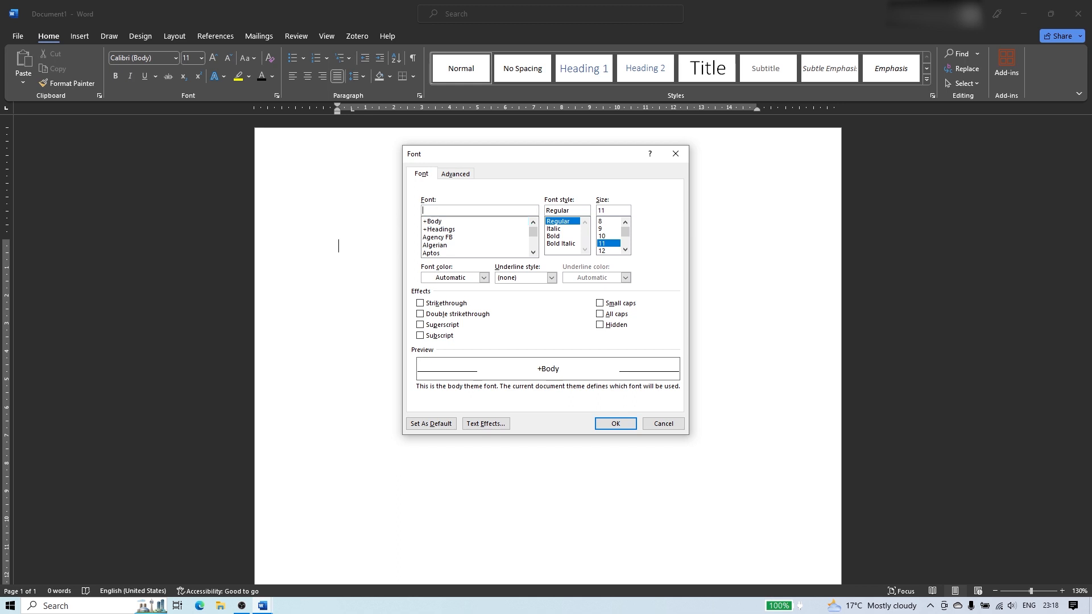
type("time")
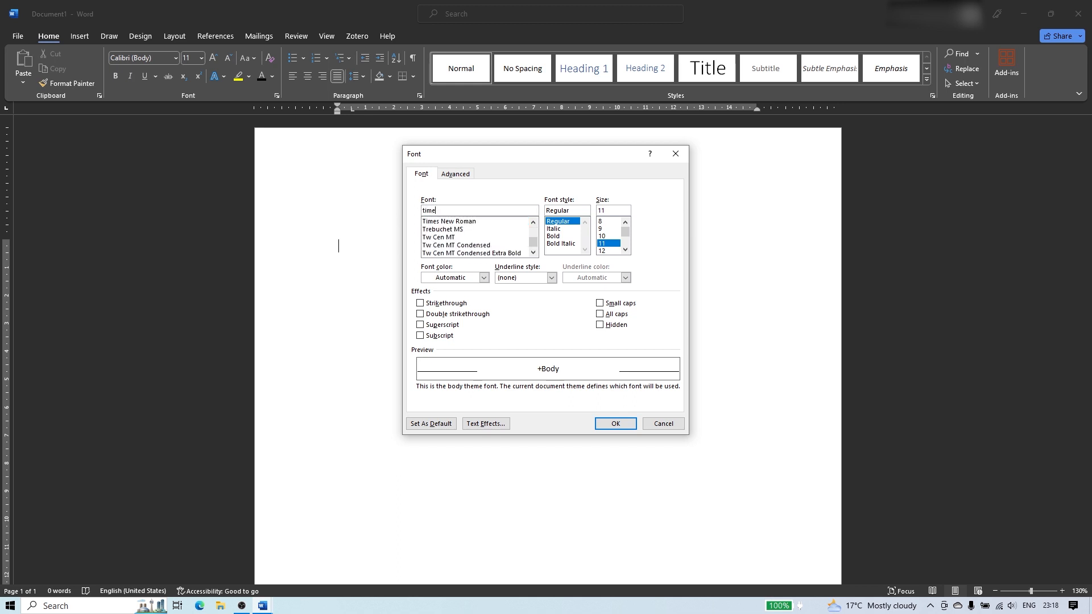
left_click(473, 222)
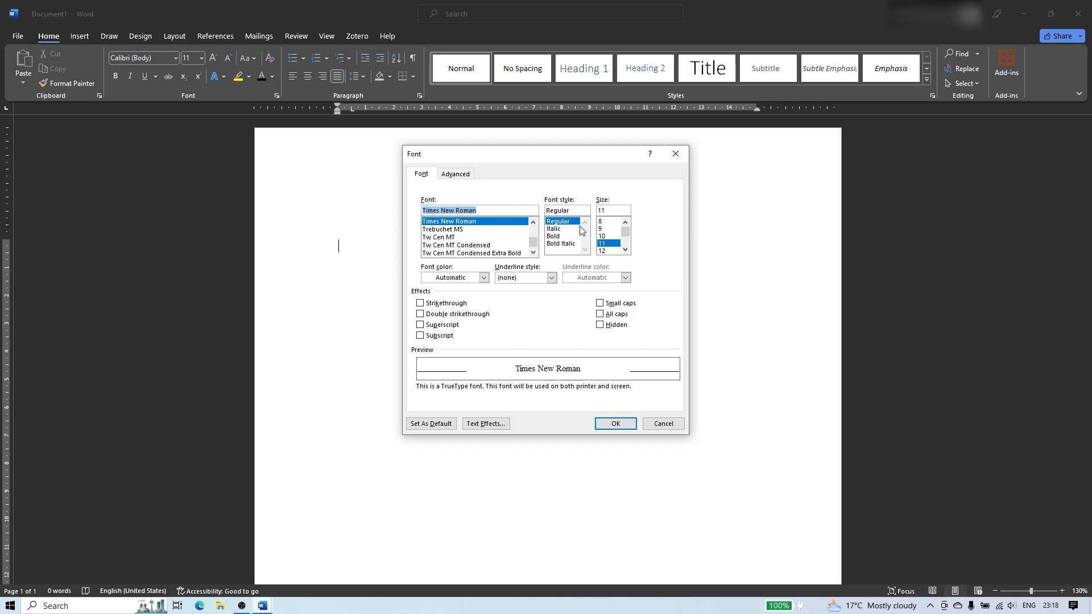
left_click(625, 250)
left_click(626, 251)
left_click(609, 243)
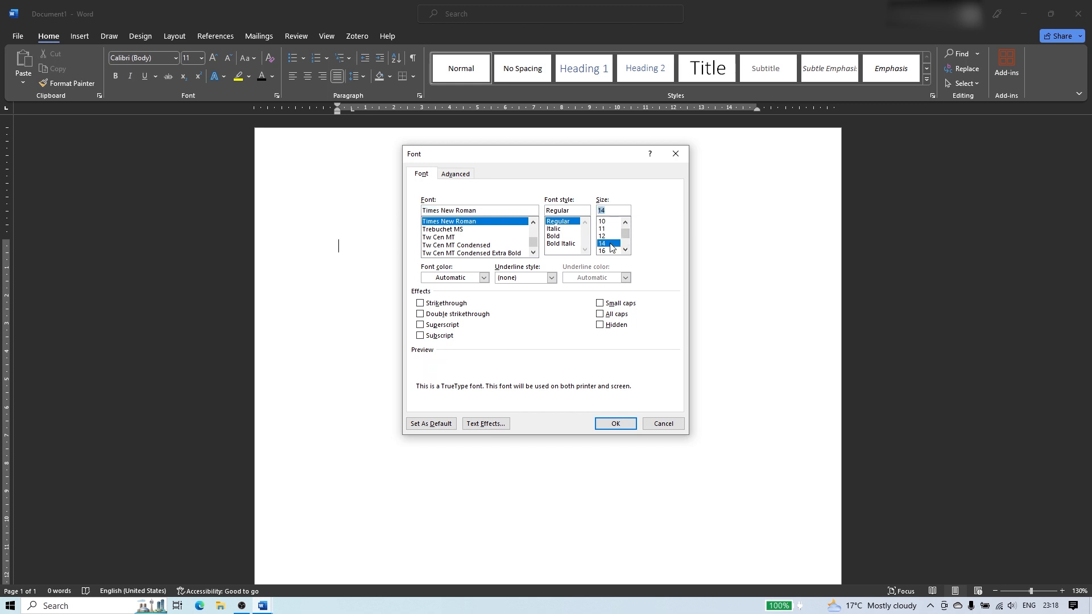
left_click(615, 424)
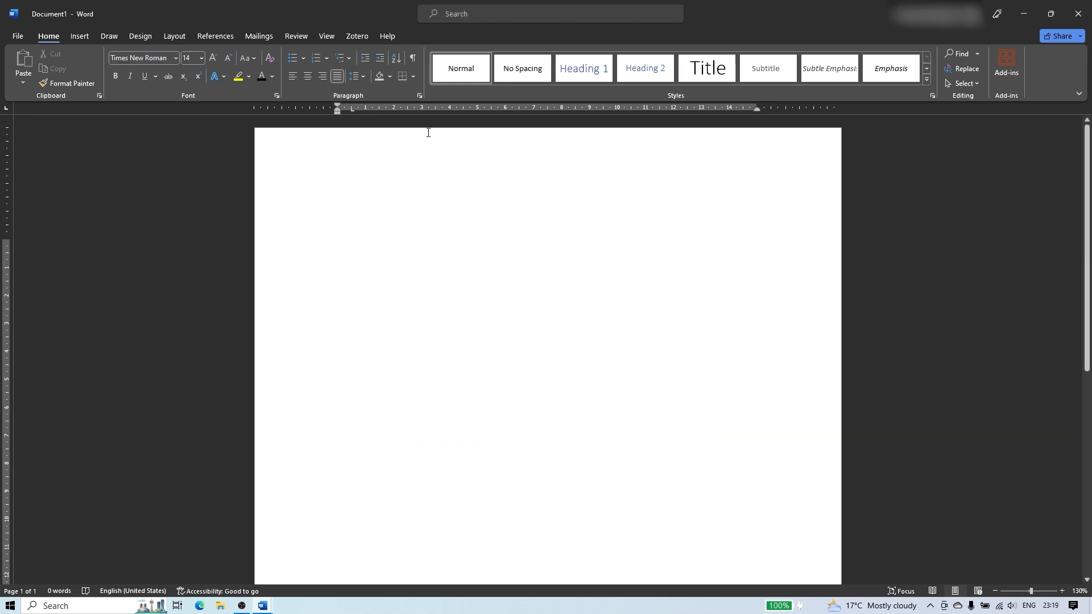
Review the paragraph's alignment, indentation and line spacing settings
left_click(418, 96)
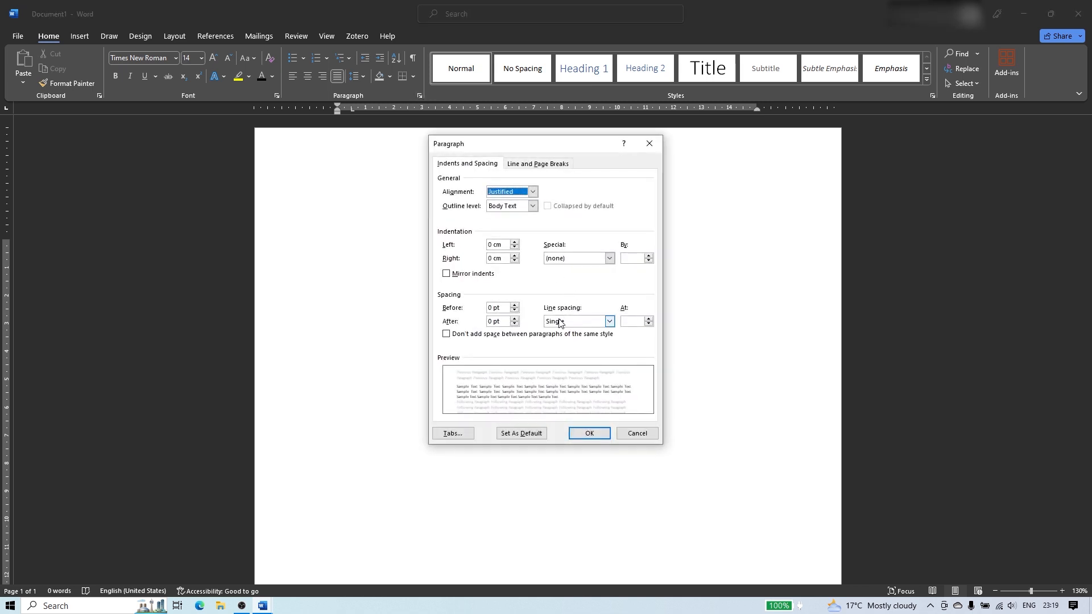
left_click(588, 434)
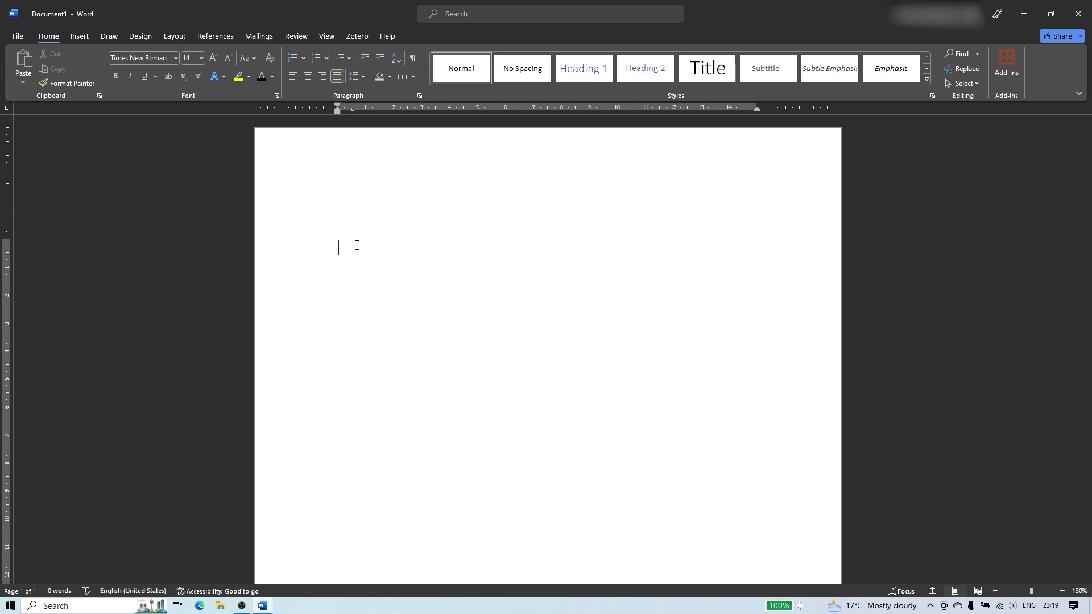
Write a tab-indented paragraph: "We begin to work on our project which is assigned to fulfil the requirements of study program in the second semester."
key("Tab")
type("We begin to work on our ")
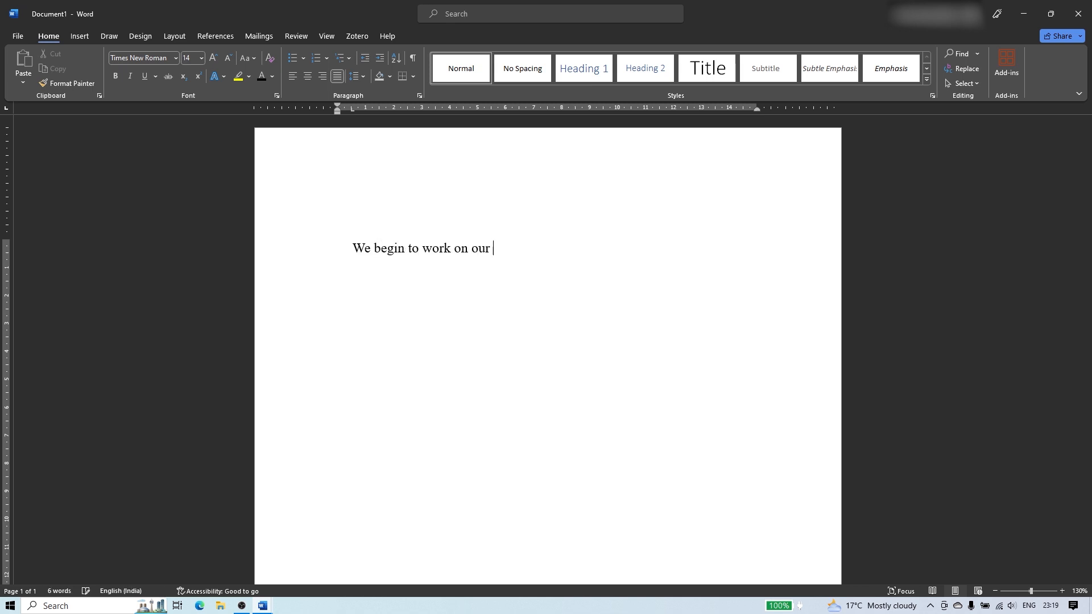
type("project which is assigned to fulfil")
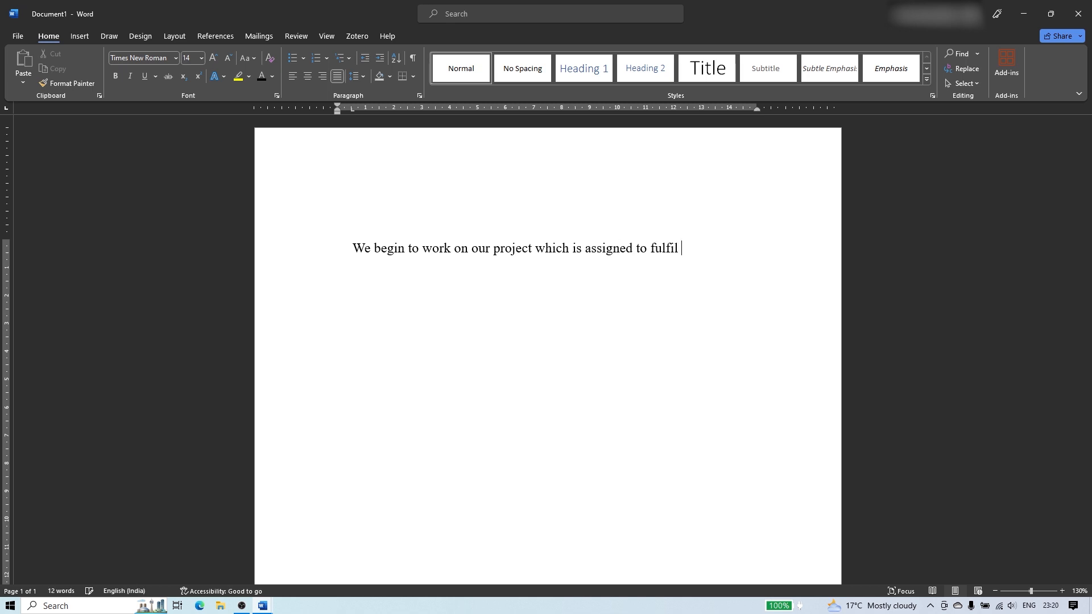
type(" the requirements of")
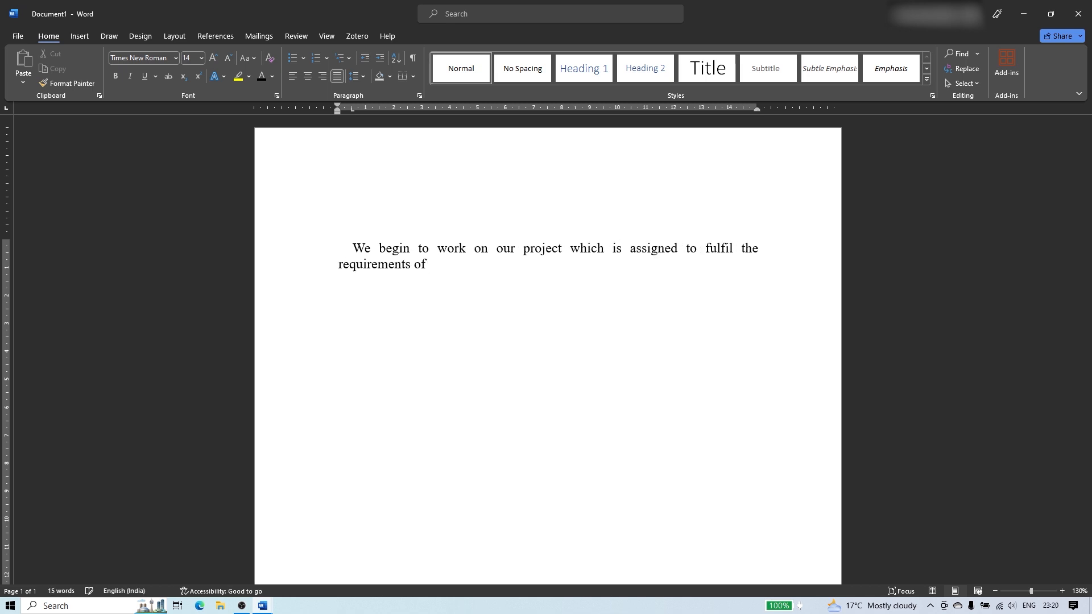
type(" study program in th")
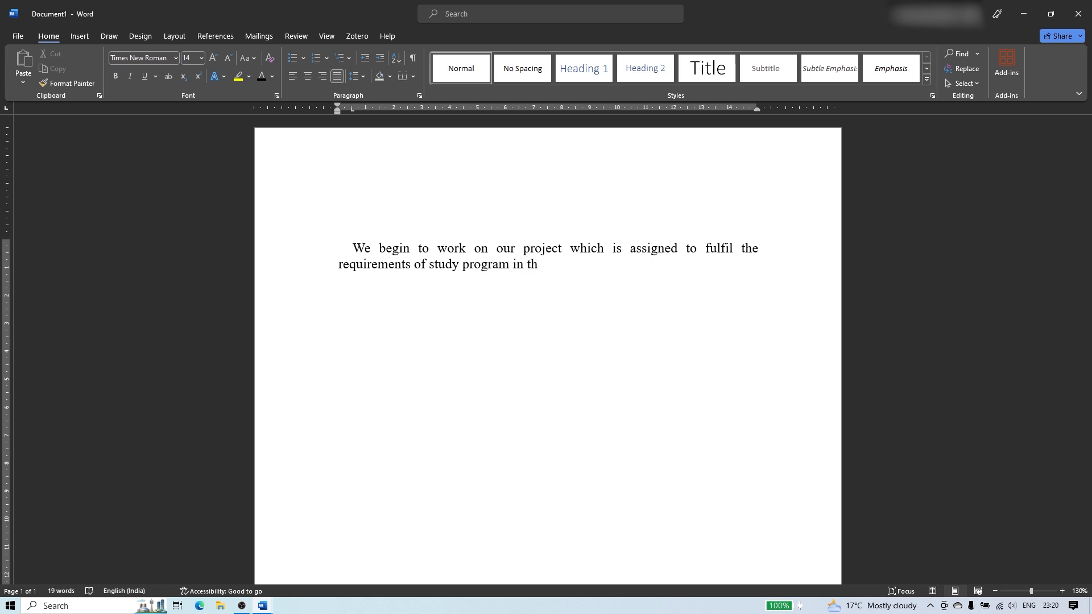
type("e second semester. ")
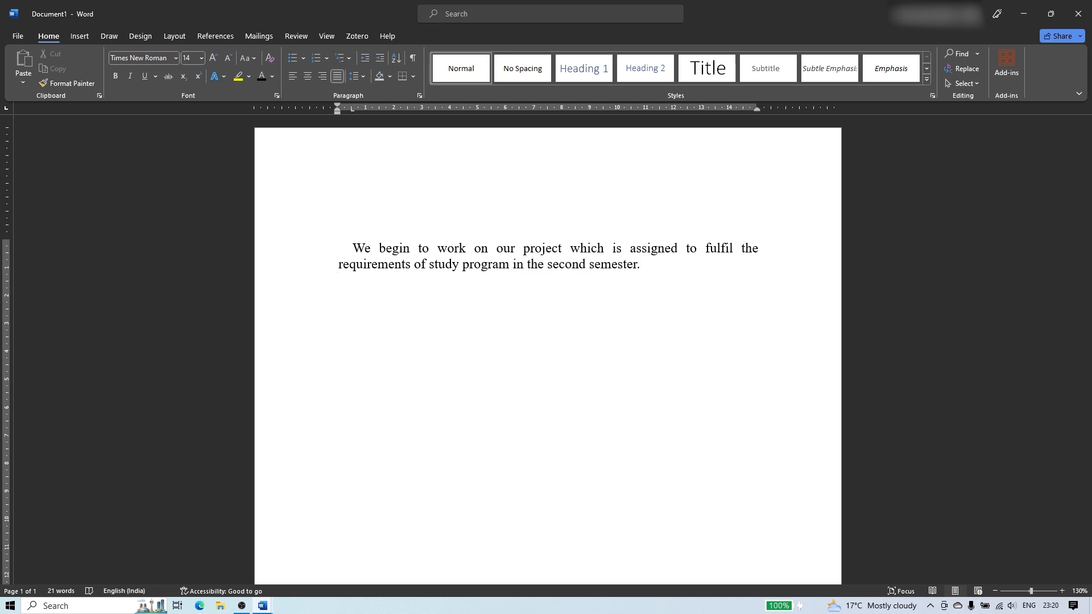
Generate sample text below the paragraph with =rand(3,5) and indent the first line of each of the three new paragraphs with a tab
type("=rand(3,5)")
key("Return")
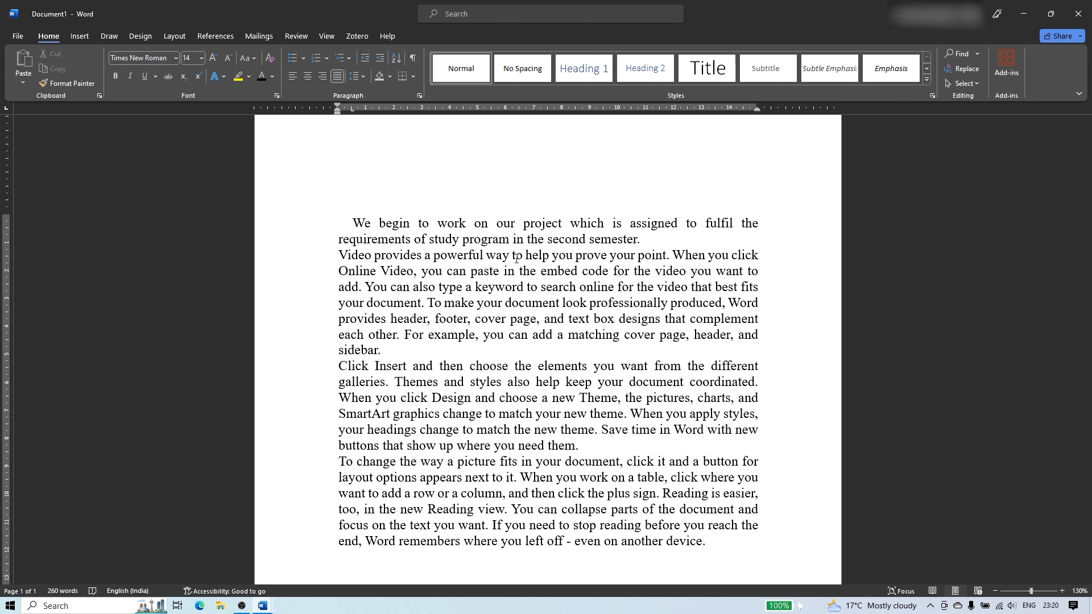
key("Tab")
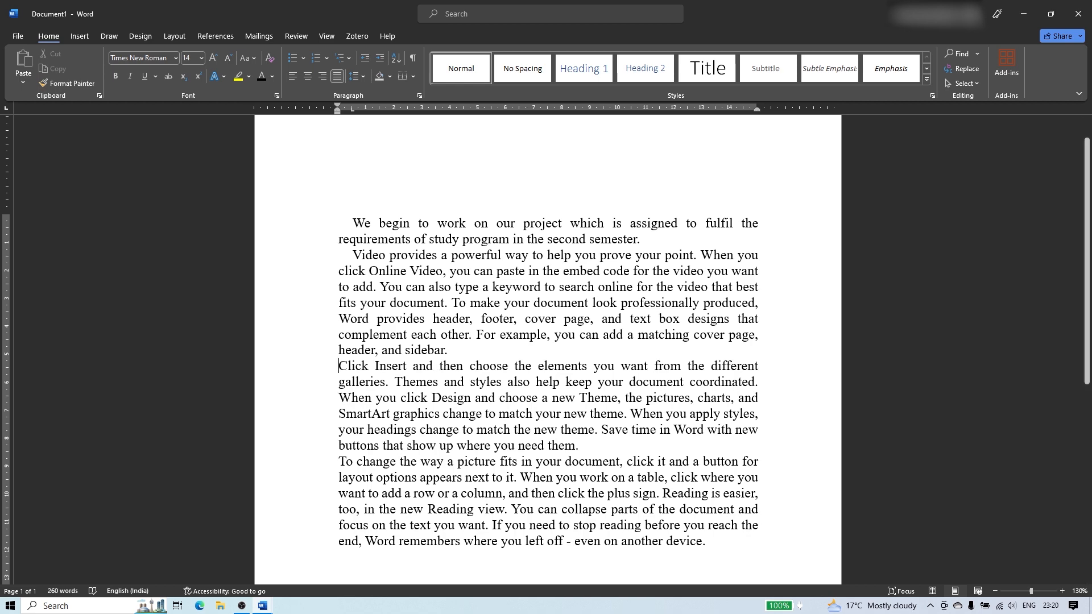
key("Tab")
key("Tab")
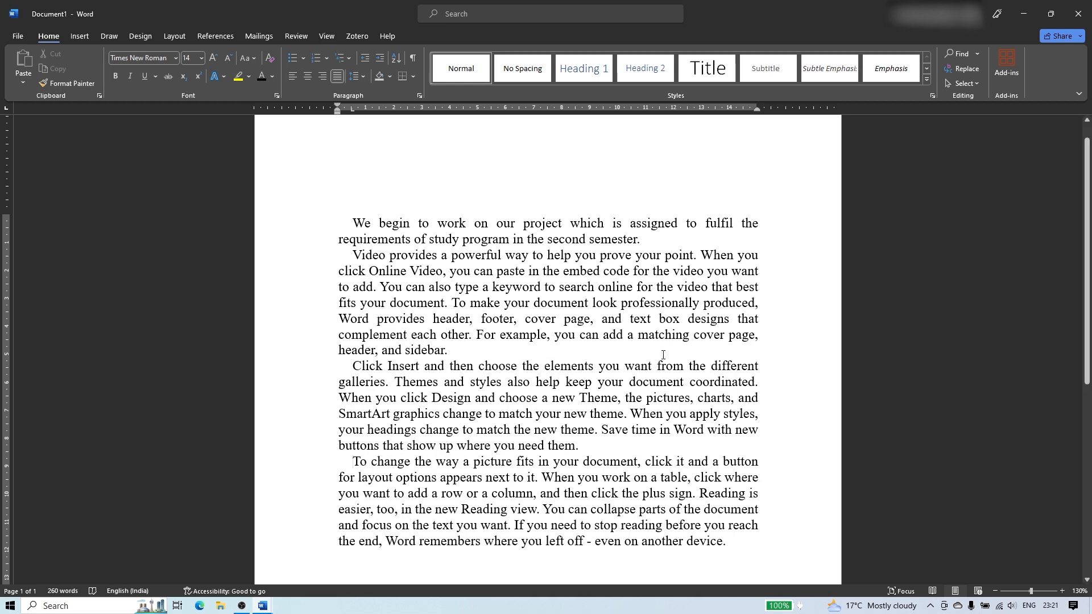
scroll(670, 352, "down", 2)
scroll(670, 353, "up", 3)
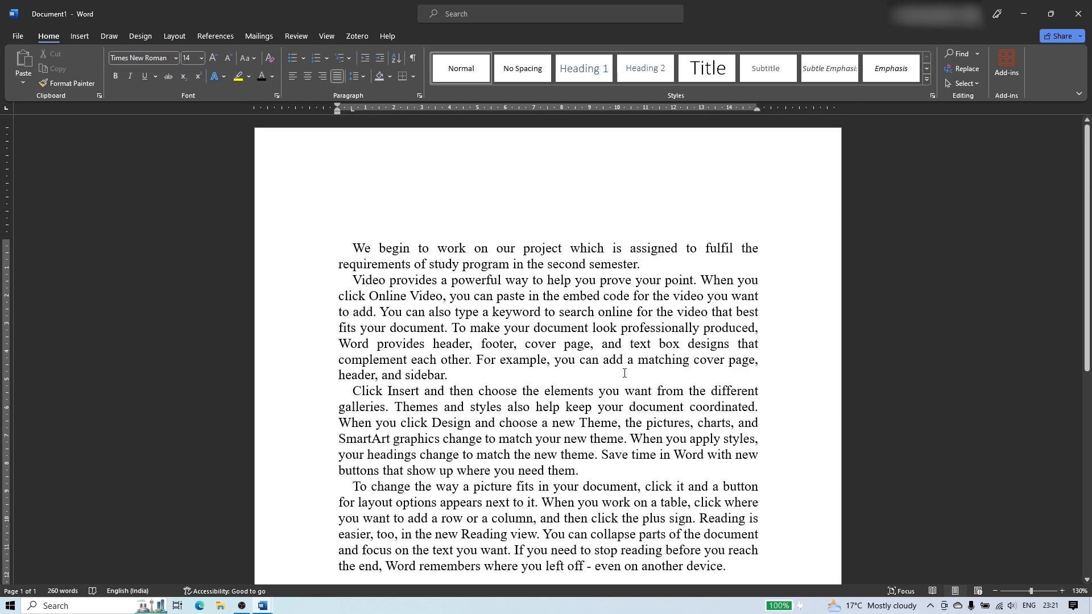
Save the file as a Word document in the VK2023_OBS folder on drive D:, named JP2001_ followed by the surname
left_click(19, 40)
left_click(36, 211)
left_click(189, 233)
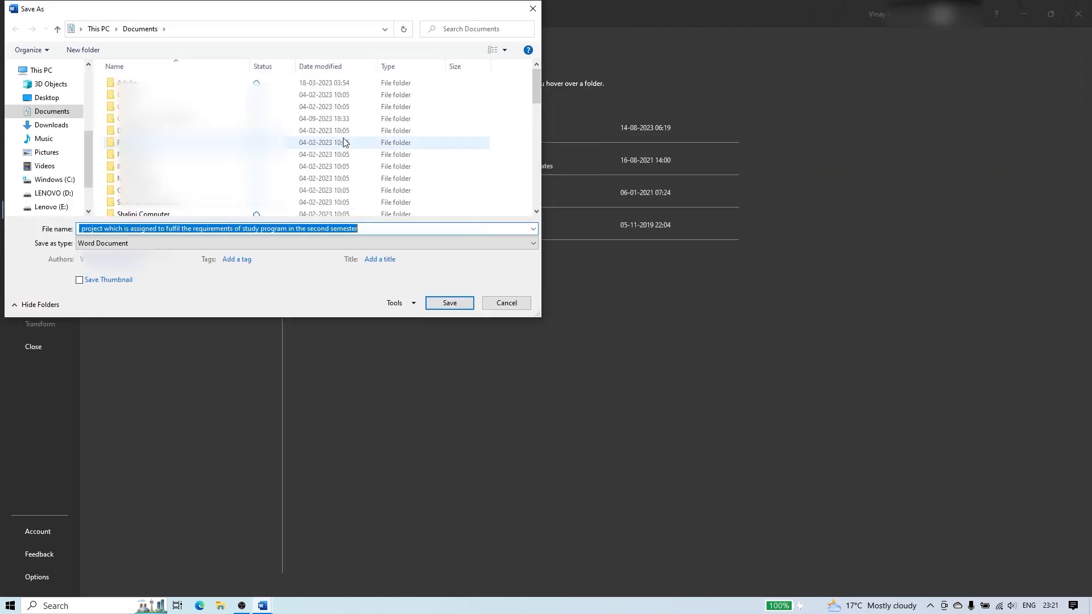
left_click(54, 193)
left_click(171, 228)
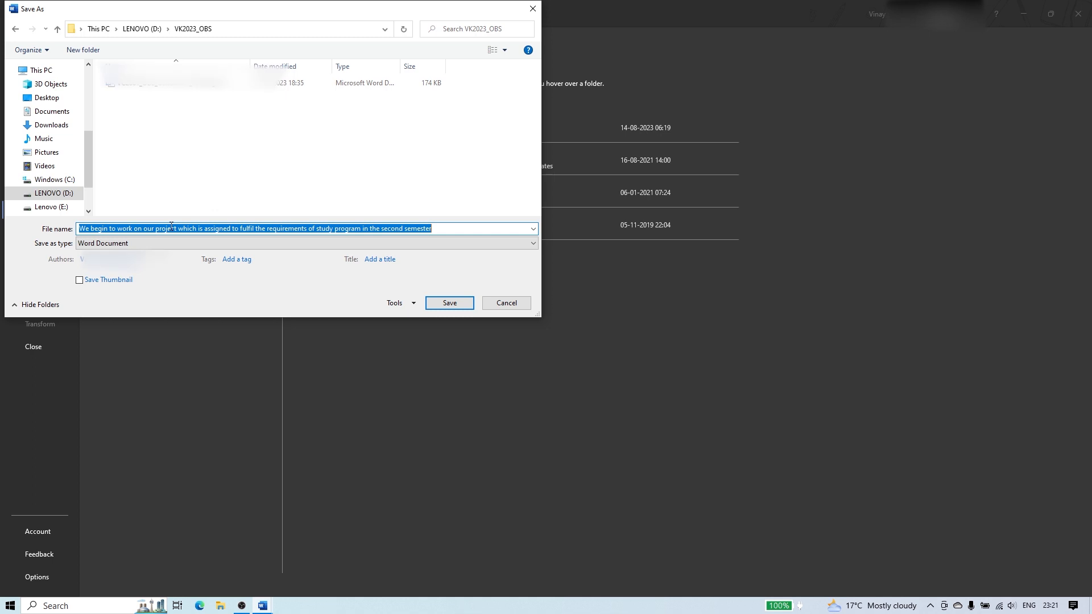
type("JP")
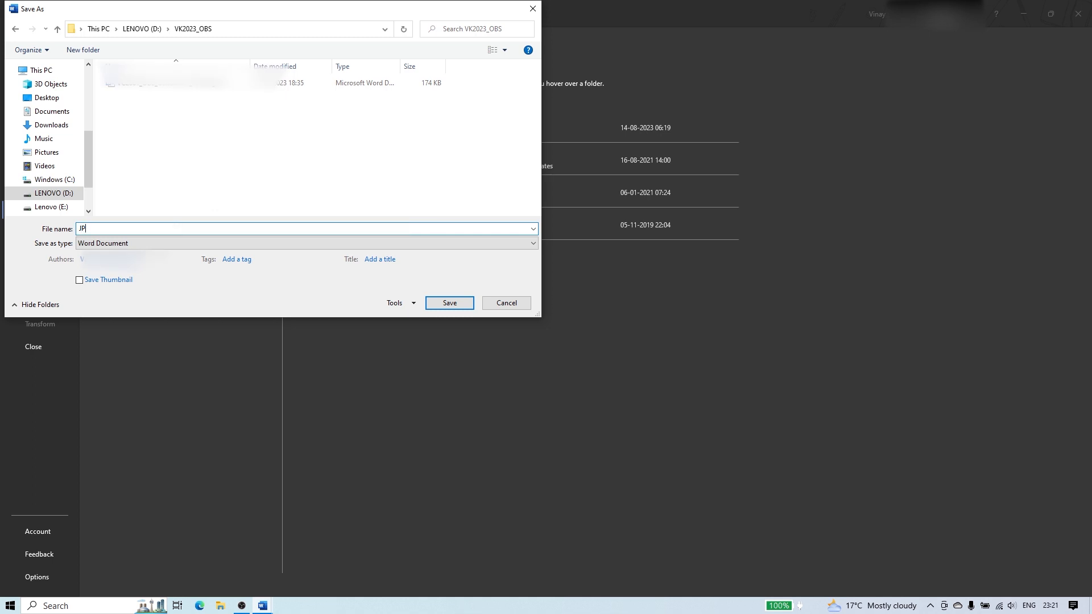
type("200")
type("1_Hanson")
key("Return")
scroll(560, 315, "down", 5)
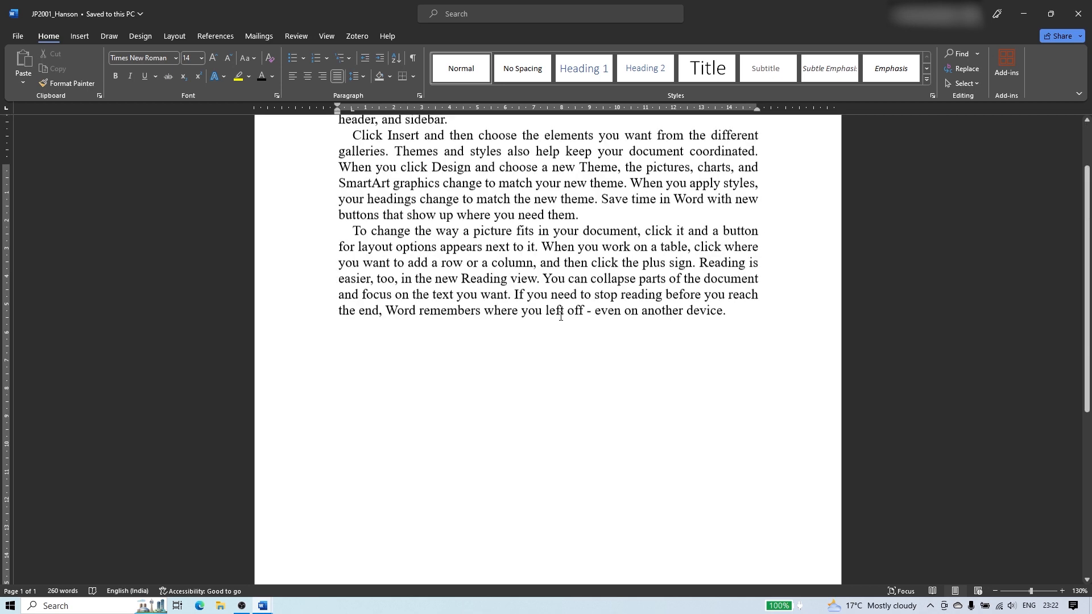
scroll(561, 316, "up", 5)
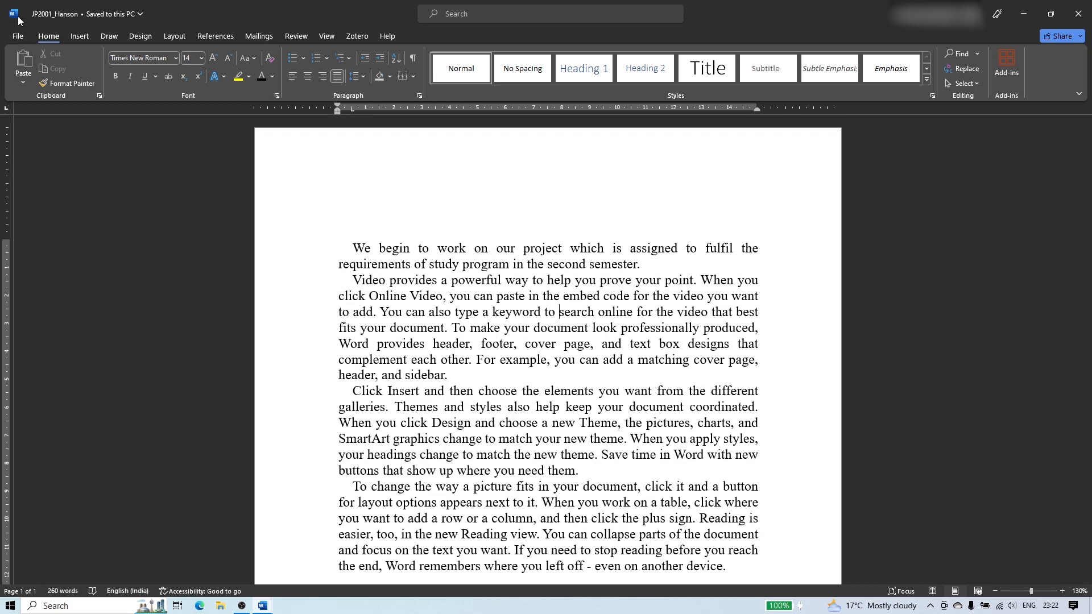
left_click(18, 35)
left_click(15, 39)
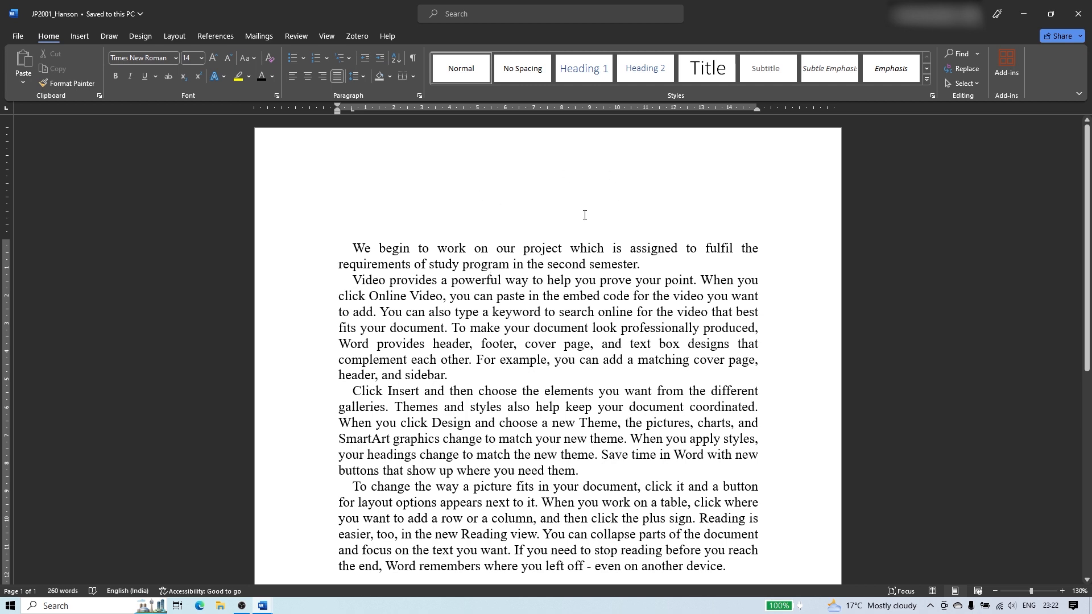
Review the document's header and footer distances, margins and page orientation in Page Setup
left_click(173, 37)
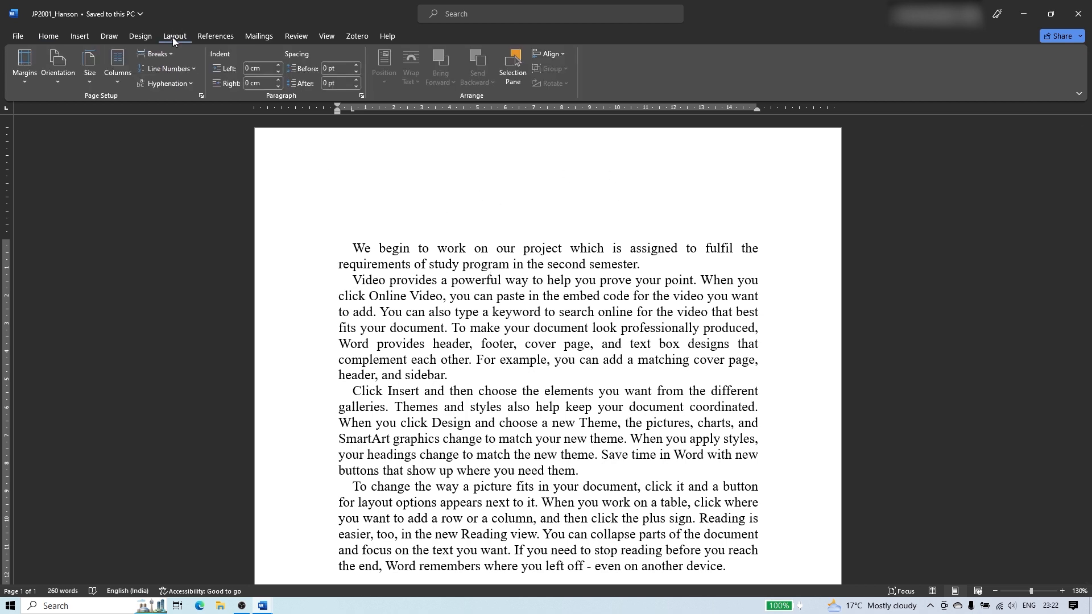
left_click(202, 96)
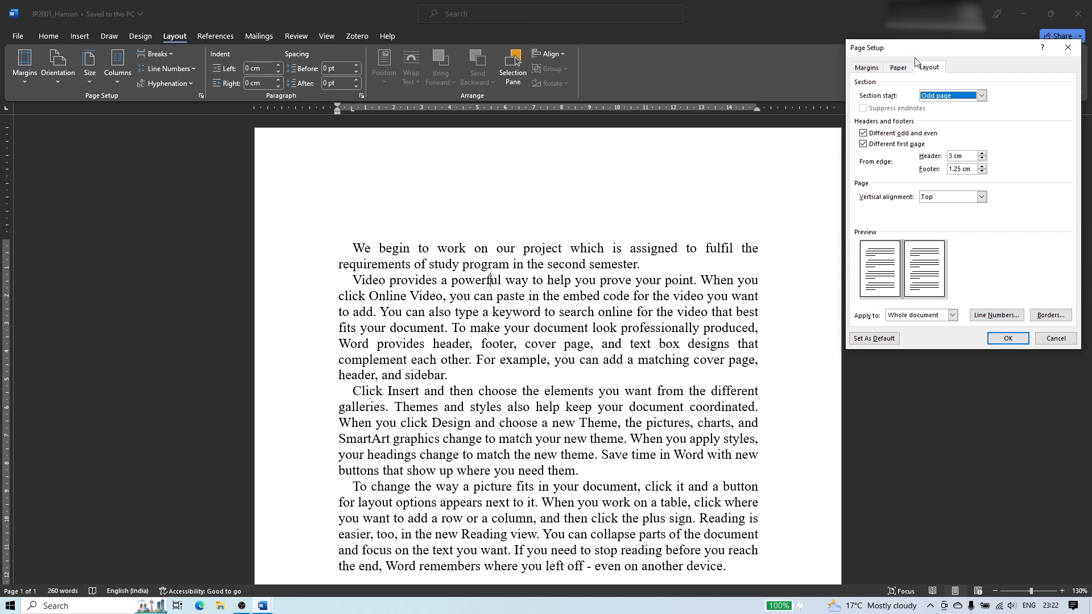
left_click(572, 155)
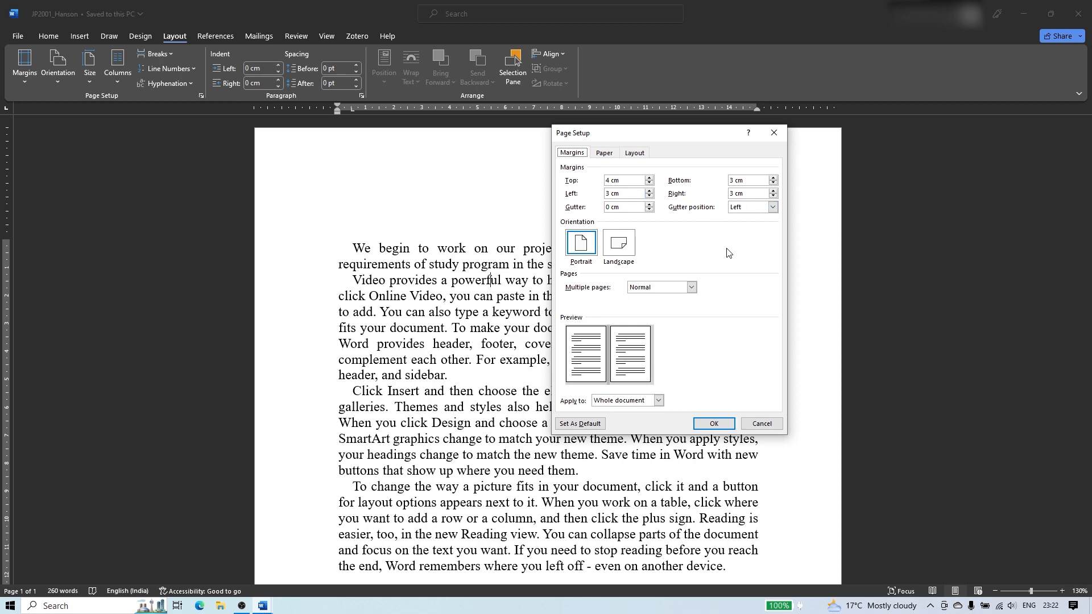
left_click(714, 424)
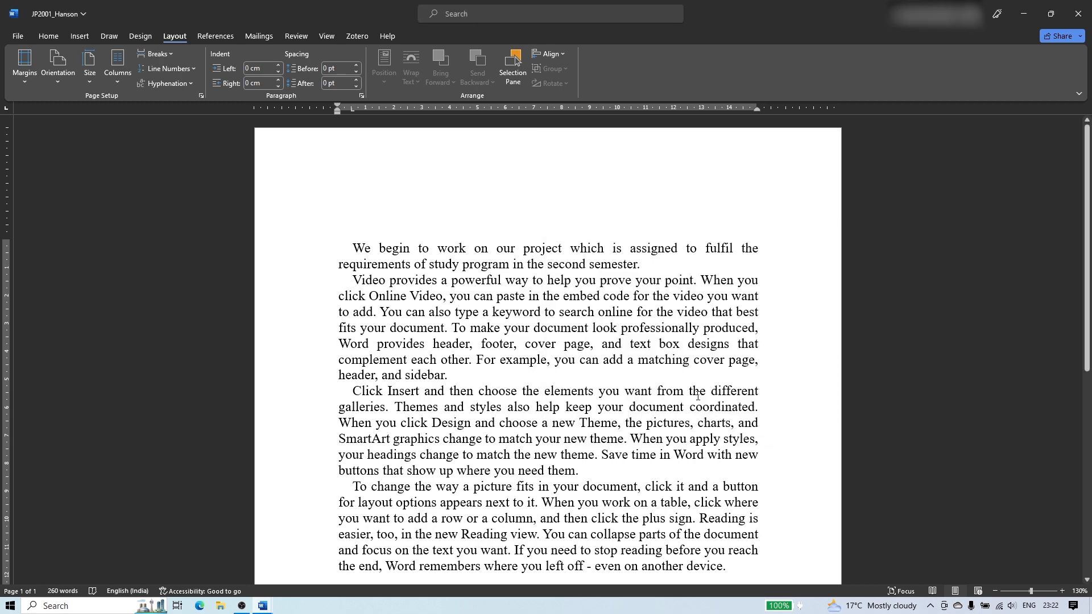